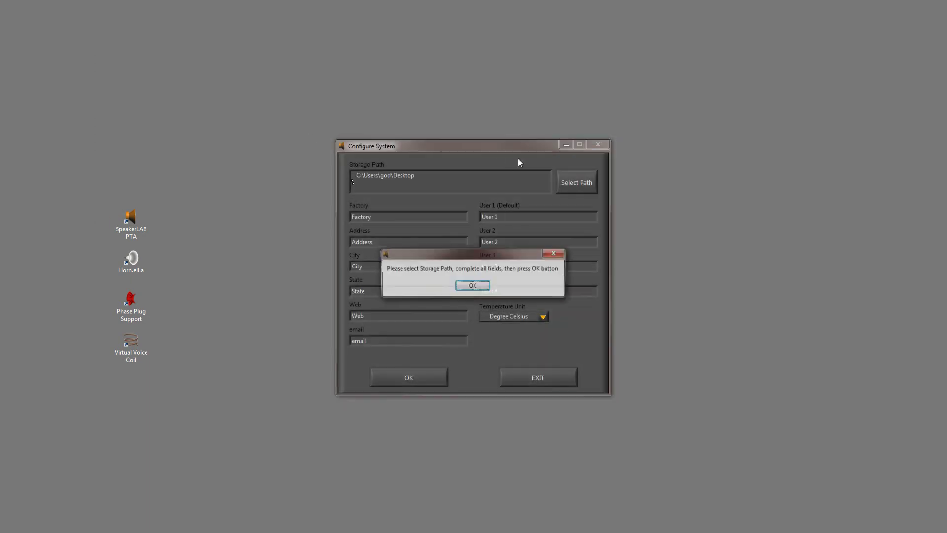
- Dismiss the reminder to select a Storage Path and complete all fields
left_click(476, 285)
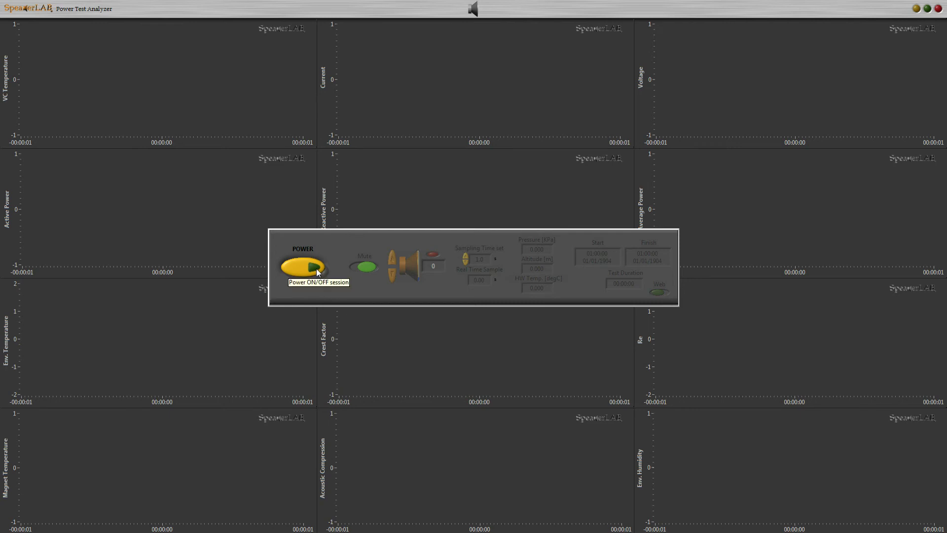
- Switch on a new test session with the control box POWER ON/OFF button
left_click(316, 269)
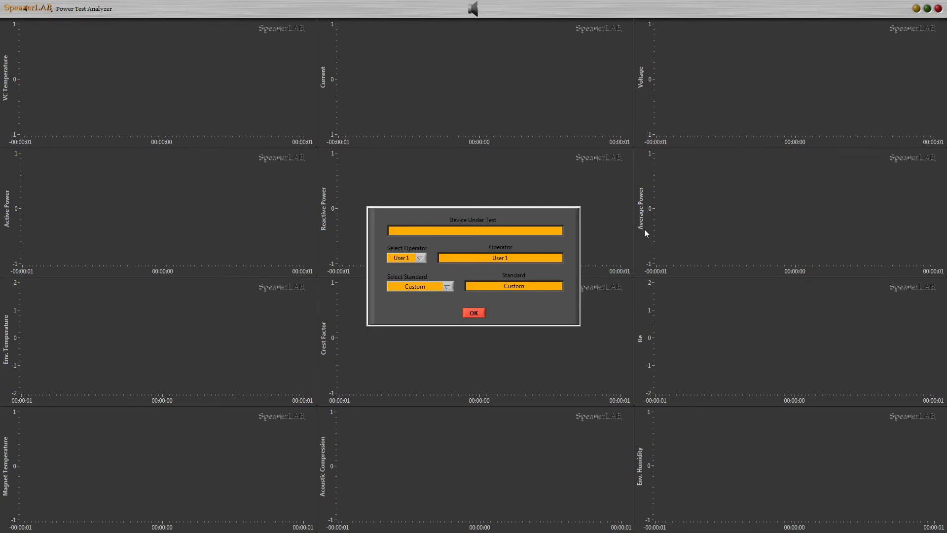
- Enter 'CD test 1' as the device under test and keep User 1 (Default) as operator
left_click(476, 232)
type("CD")
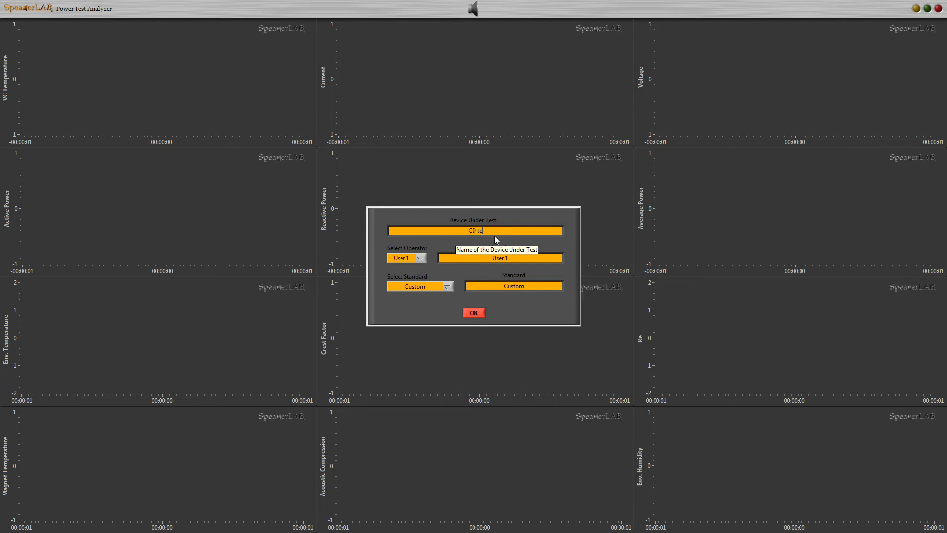
type(" test 1")
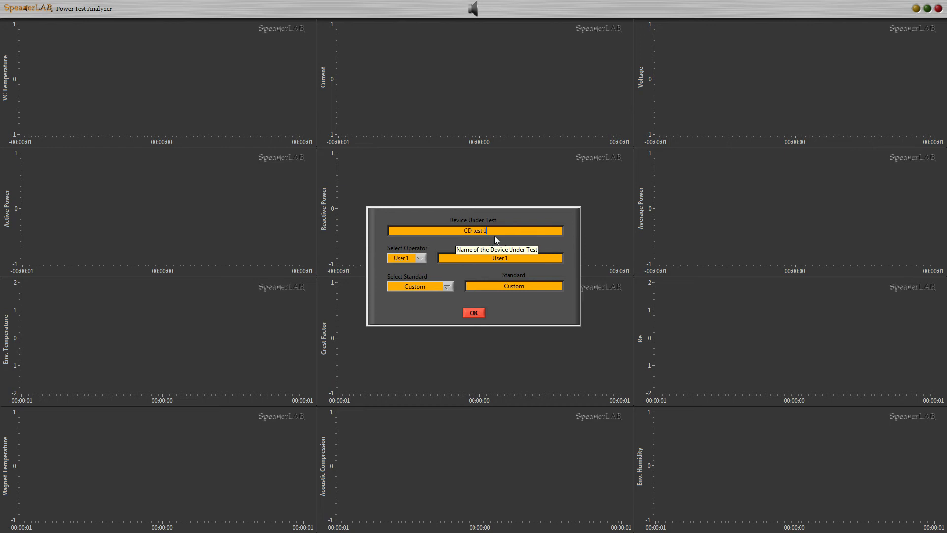
left_click(420, 257)
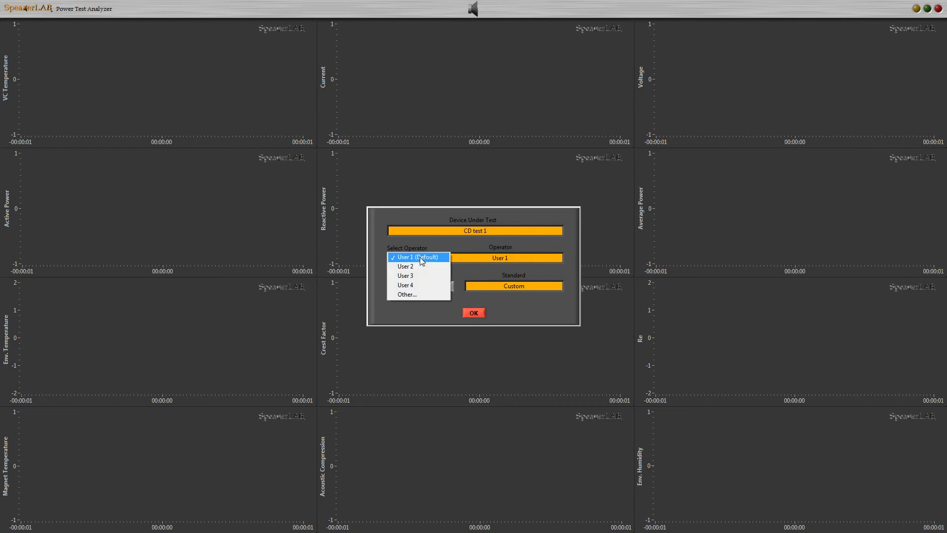
left_click(422, 293)
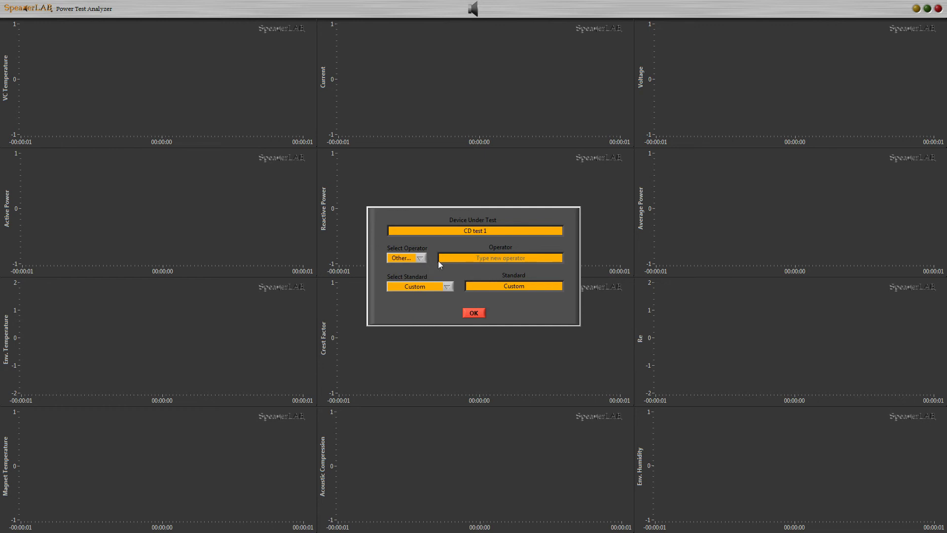
left_click(420, 260)
left_click(416, 220)
left_click(448, 287)
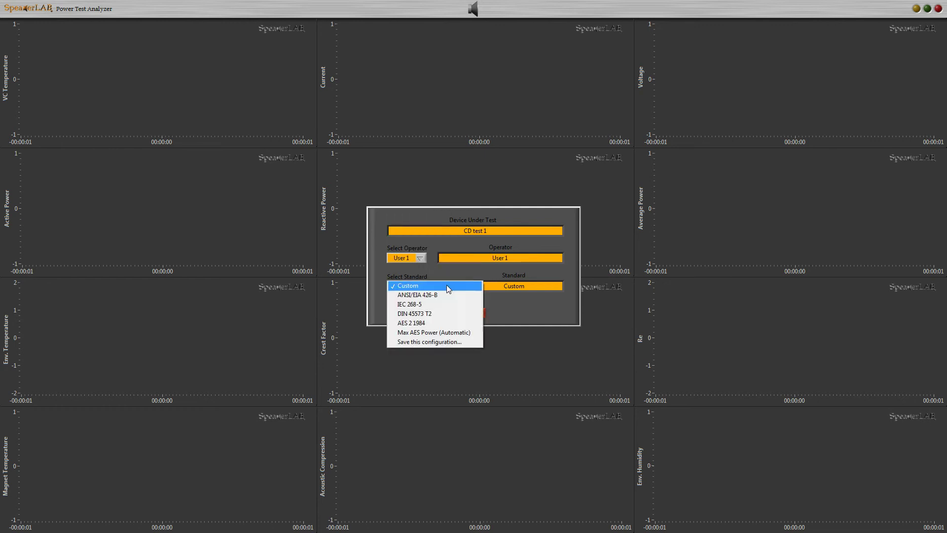
- Try each standard: ANSI/EIA 426-B, IEC 268-5, DIN 45573 T2, AES 2 1984, Max AES Power
left_click(422, 287)
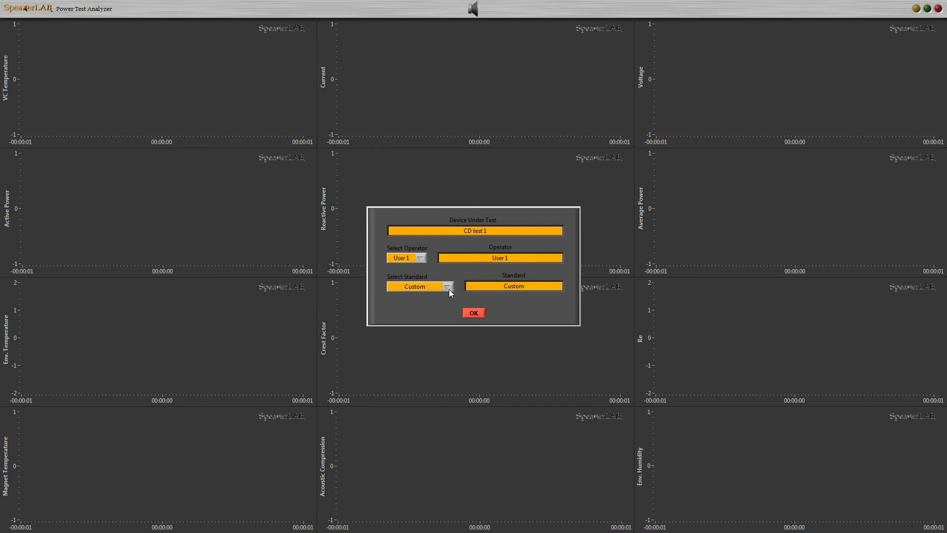
left_click(447, 288)
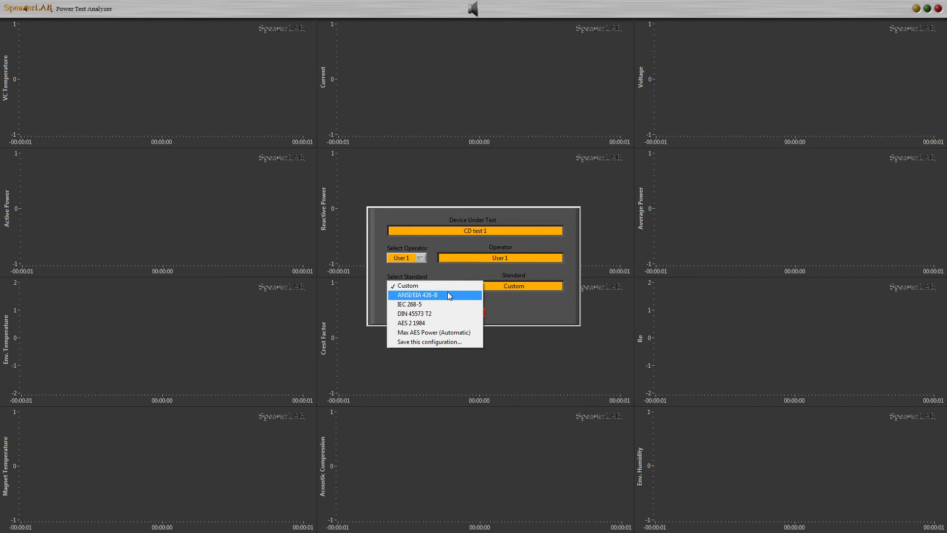
left_click(448, 292)
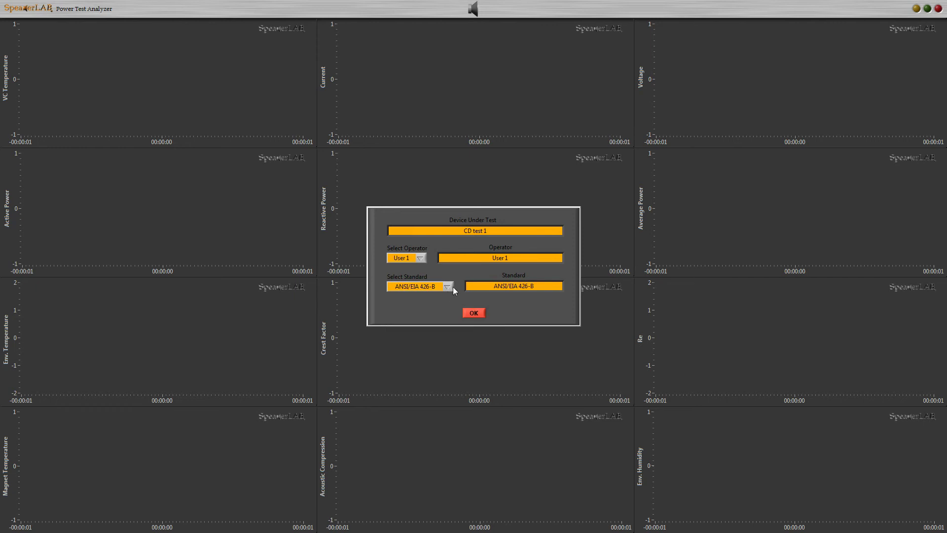
left_click(453, 286)
left_click(446, 293)
left_click(448, 289)
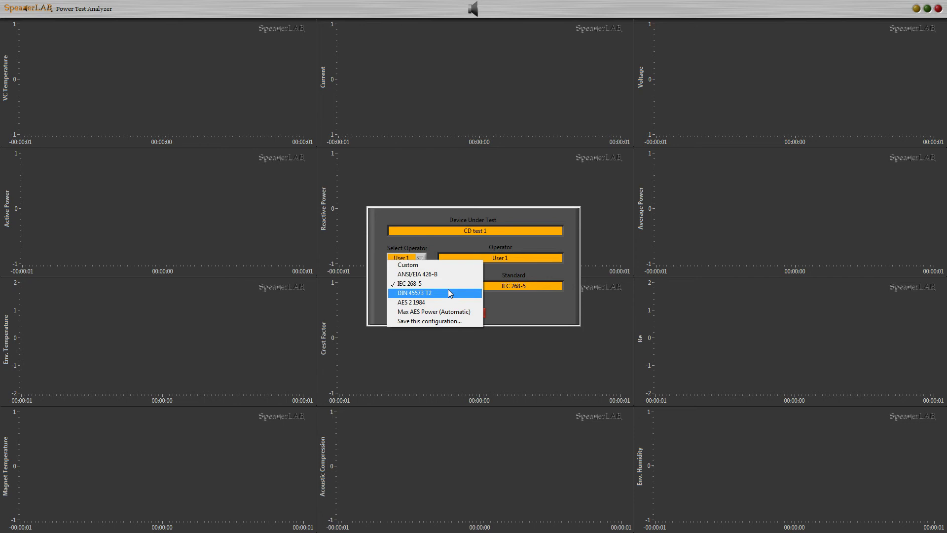
left_click(447, 295)
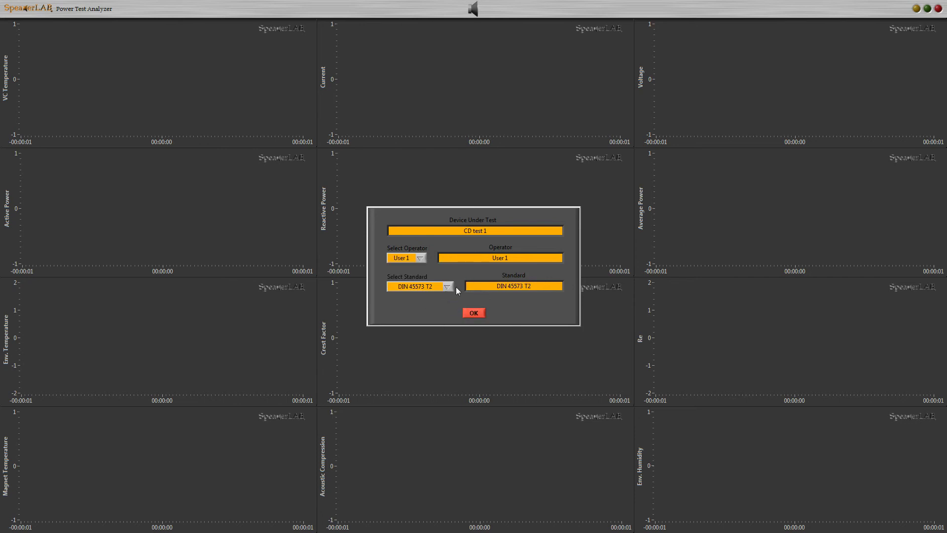
left_click(452, 288)
left_click(450, 293)
left_click(451, 288)
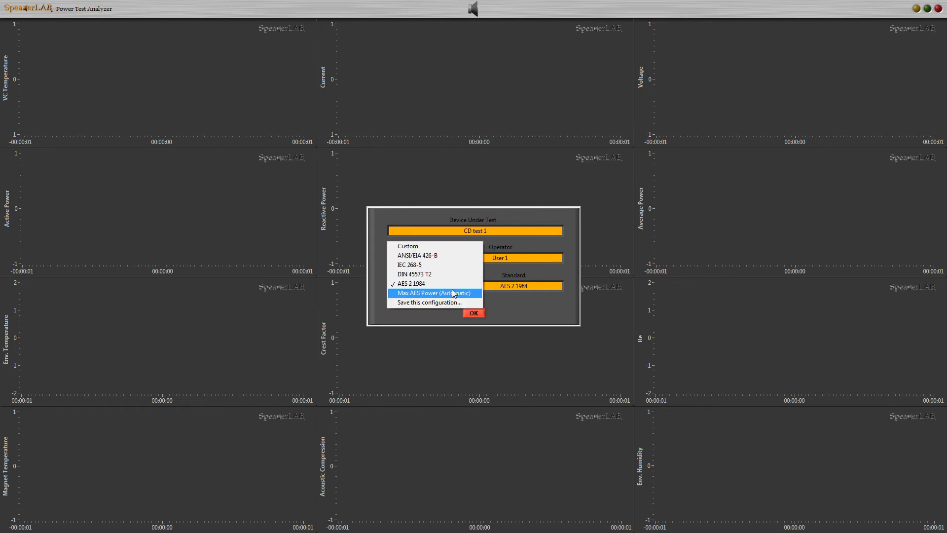
left_click(453, 293)
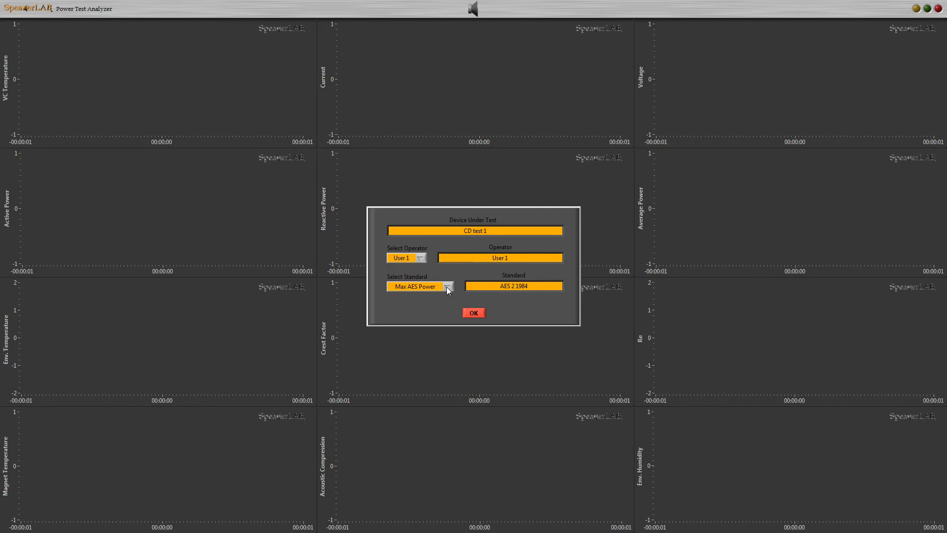
- Save the setup as standard 'new standard internal', then revert to Custom and confirm
left_click(448, 286)
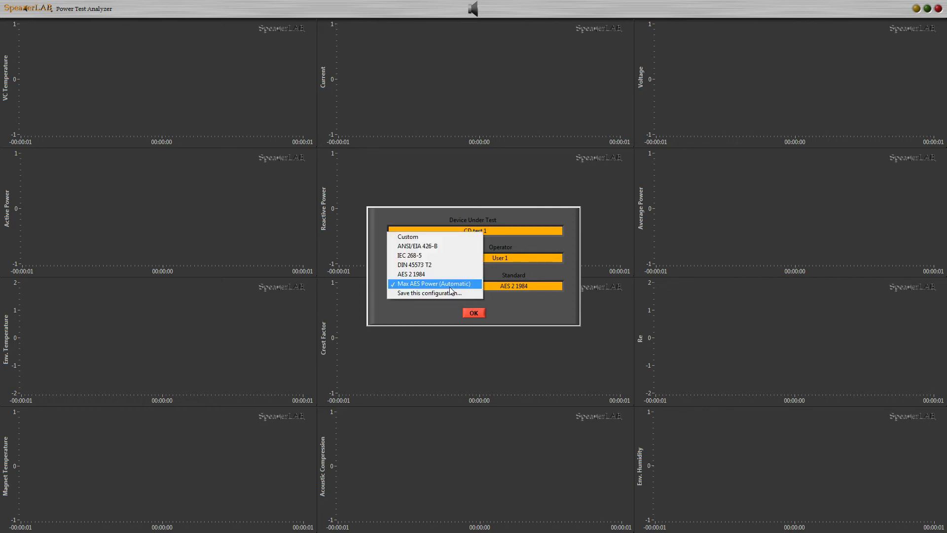
left_click(451, 293)
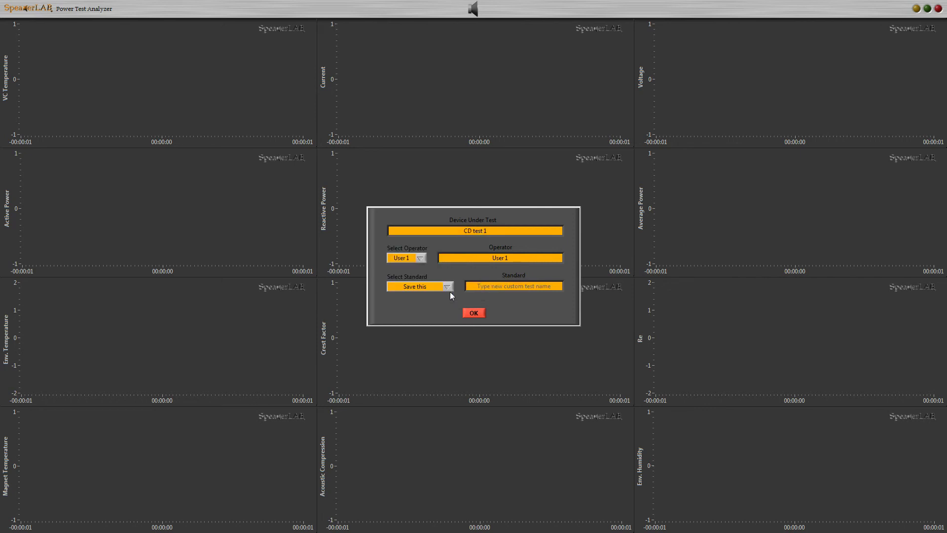
left_click(514, 287)
type("ne")
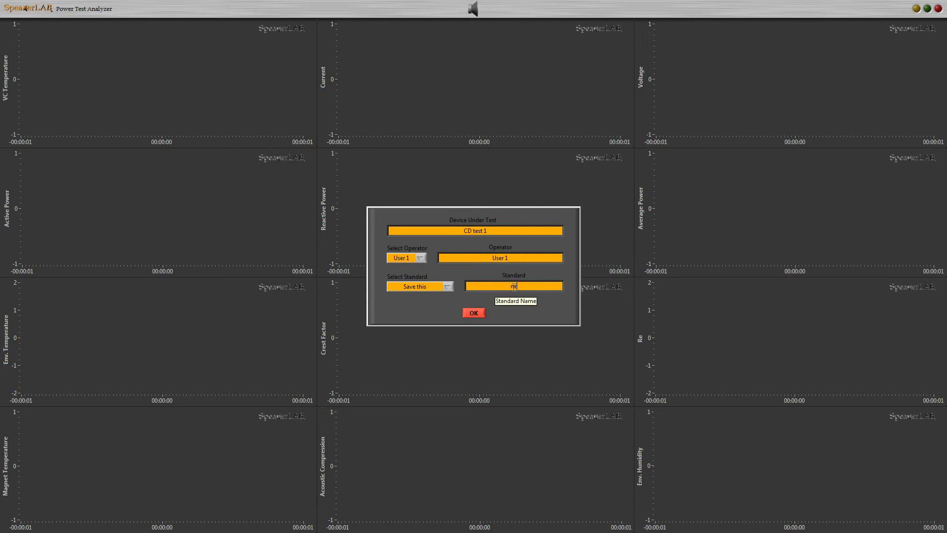
type("w standard internal")
left_click(447, 287)
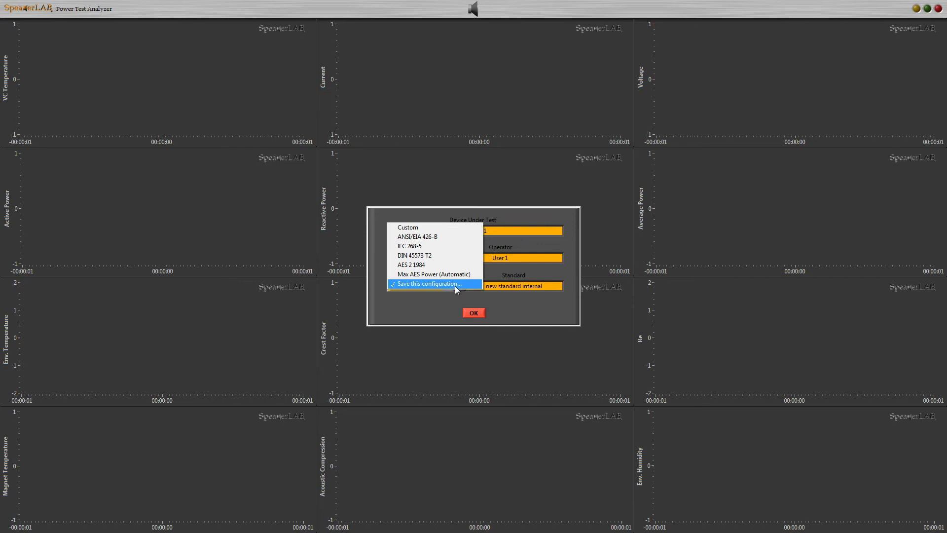
left_click(421, 228)
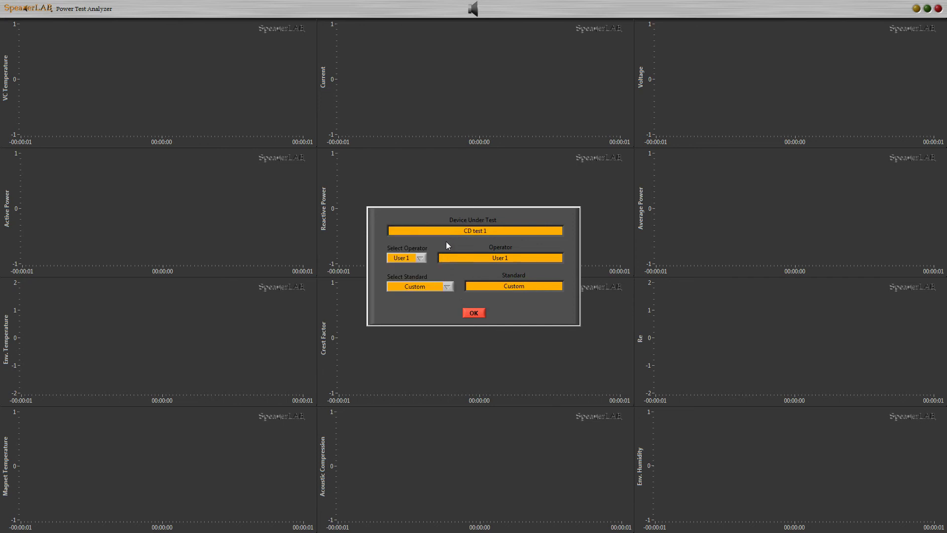
left_click(474, 313)
- Try test durations of 3600 seconds and 100 minutes, then enter 00:00:107200
double_click(461, 187)
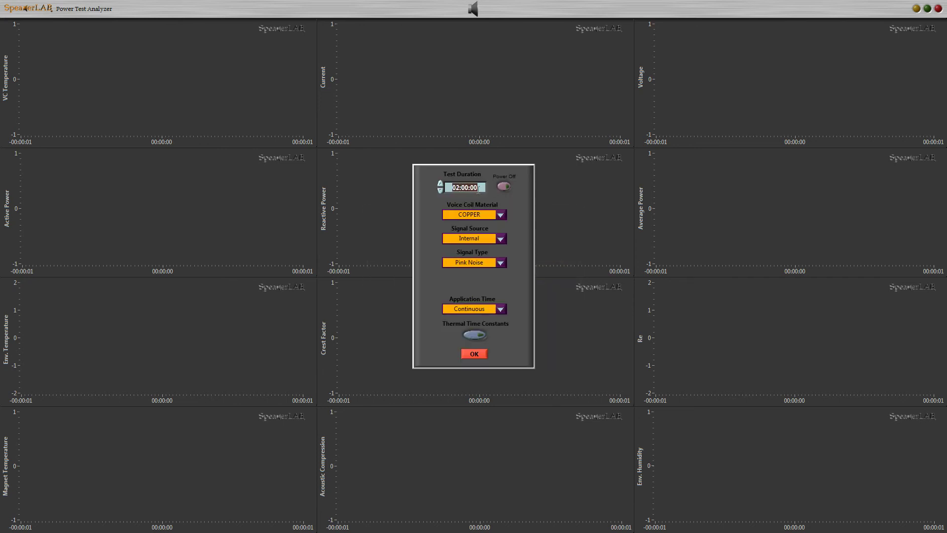
type("00")
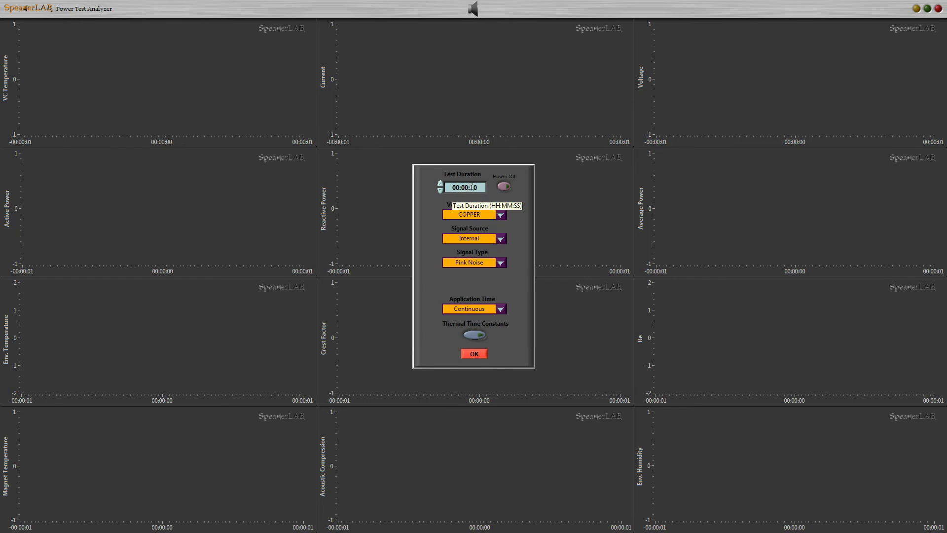
double_click(474, 188)
type("3600")
key("Return")
double_click(464, 188)
type("100")
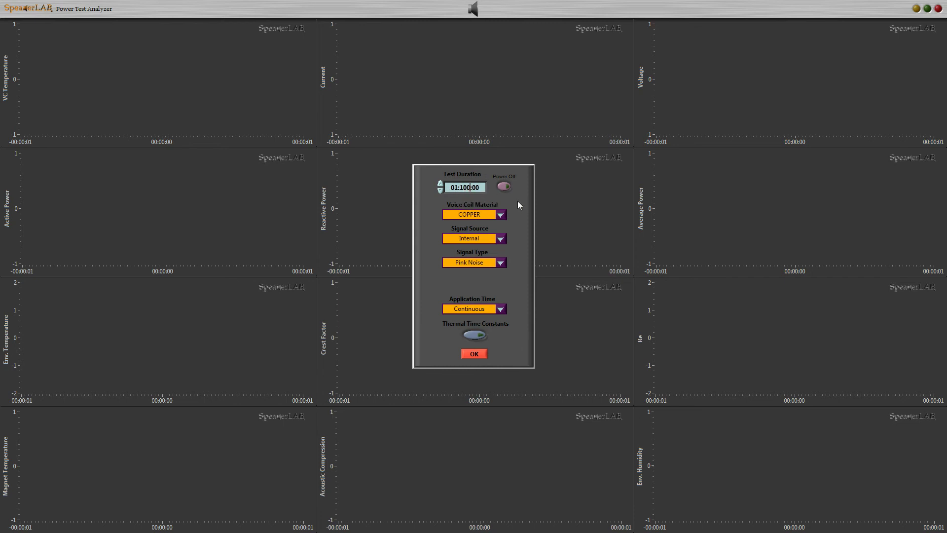
key("Return")
triple_click(464, 188)
type("00:00:107200")
- Use an ALUMINIUM coil and Int. Gen.+Ext. Filter Pink Noise, described as 'HP 1.2 kHz - 12 dB/ott'
left_click(501, 215)
left_click(495, 223)
left_click(500, 240)
left_click(500, 249)
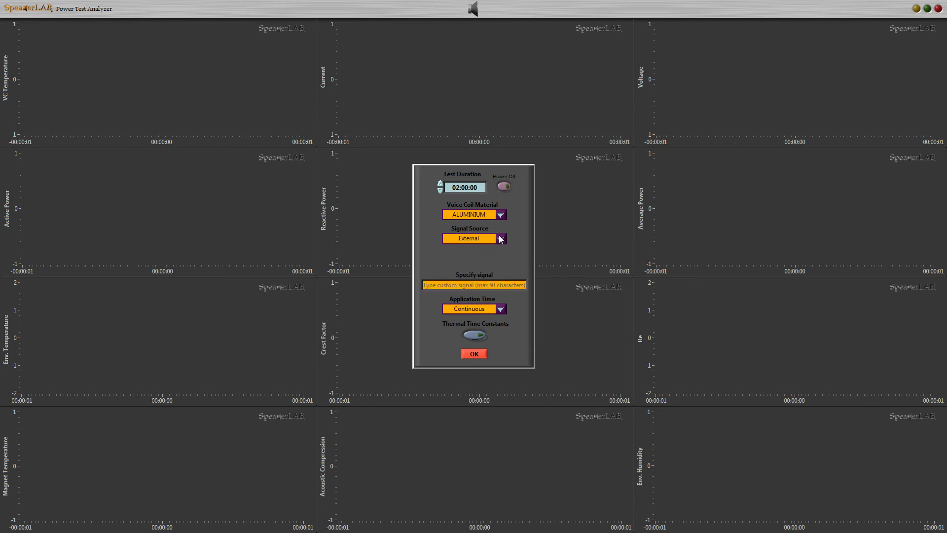
left_click(500, 238)
left_click(500, 246)
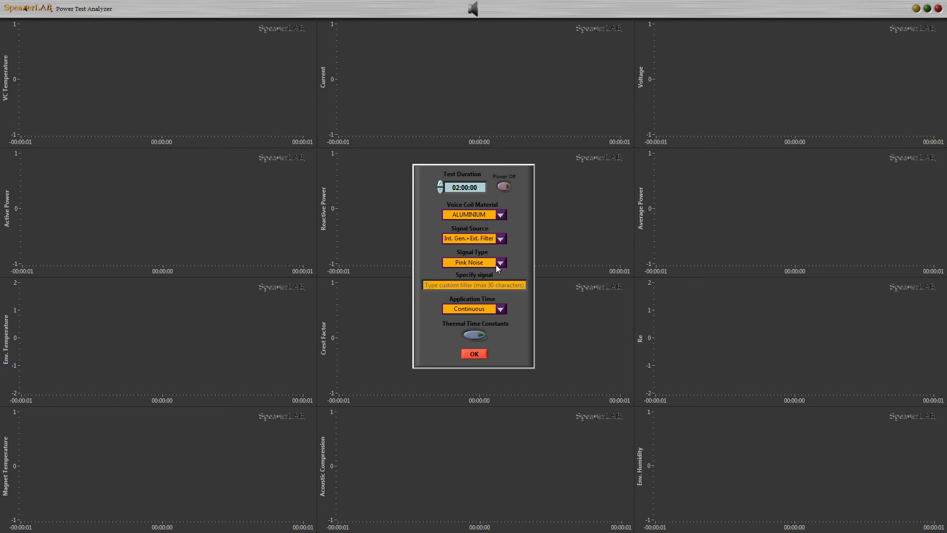
left_click(500, 263)
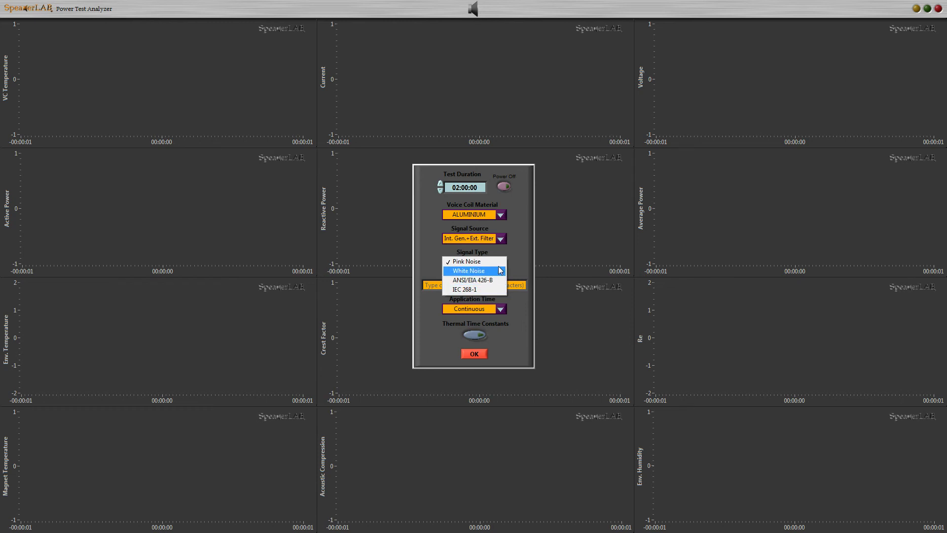
left_click(521, 258)
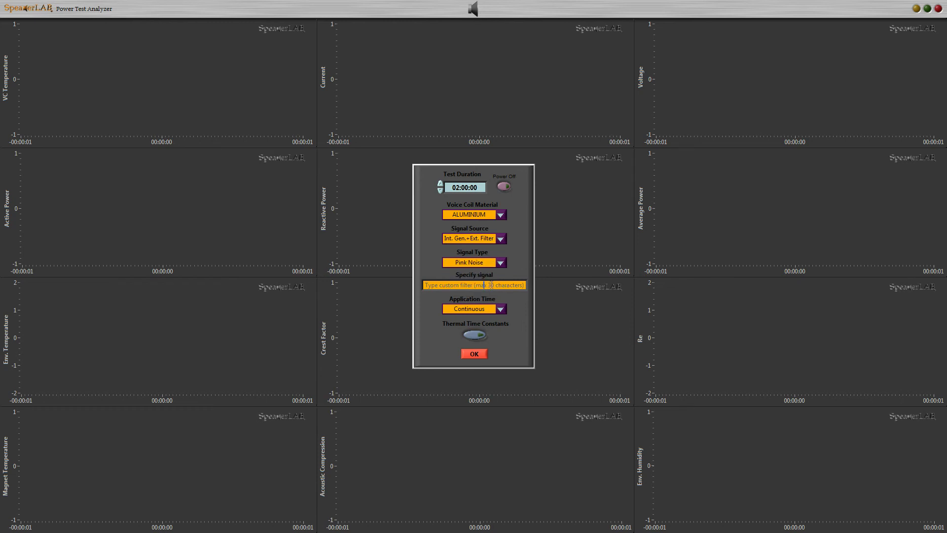
left_click(491, 284)
type("HP")
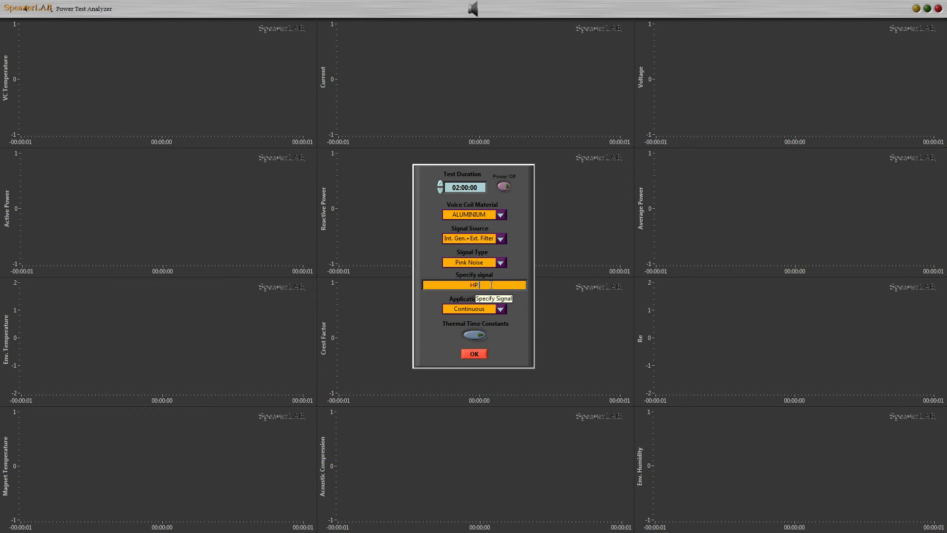
type(" 1.2 kHz")
type(" - 12")
type(" dB")
type("/ot")
type("t")
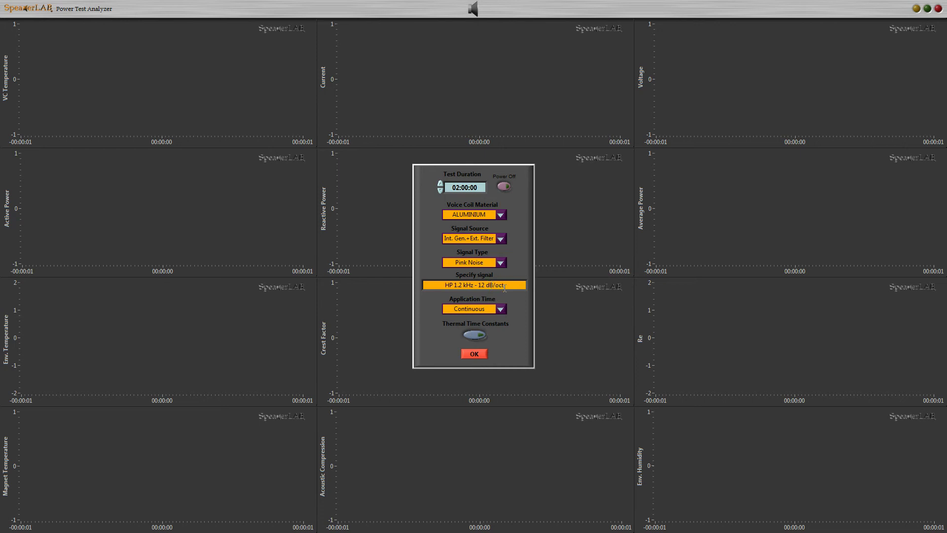
- Try the duty cycle application times, settle on Continuous, and turn off thermal time constants
left_click(501, 311)
left_click(499, 316)
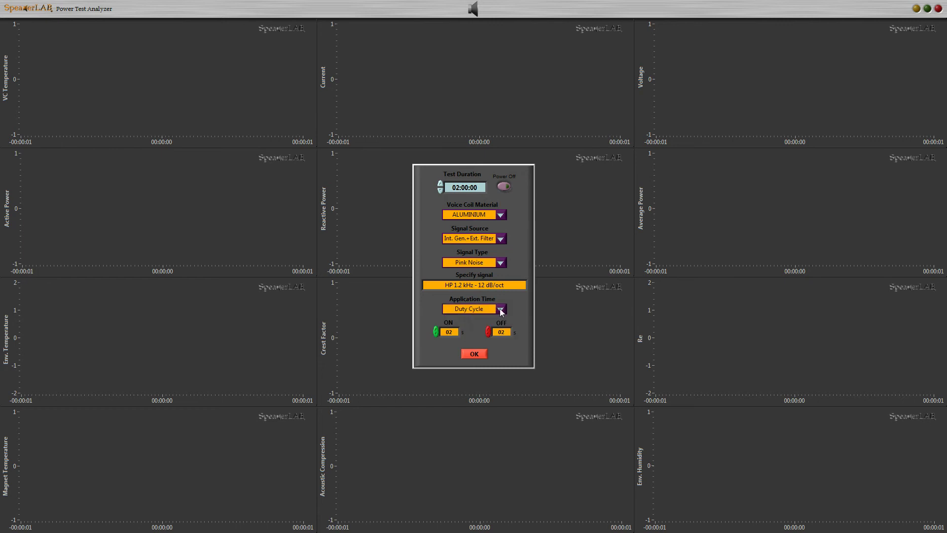
left_click(501, 311)
left_click(502, 317)
left_click(501, 309)
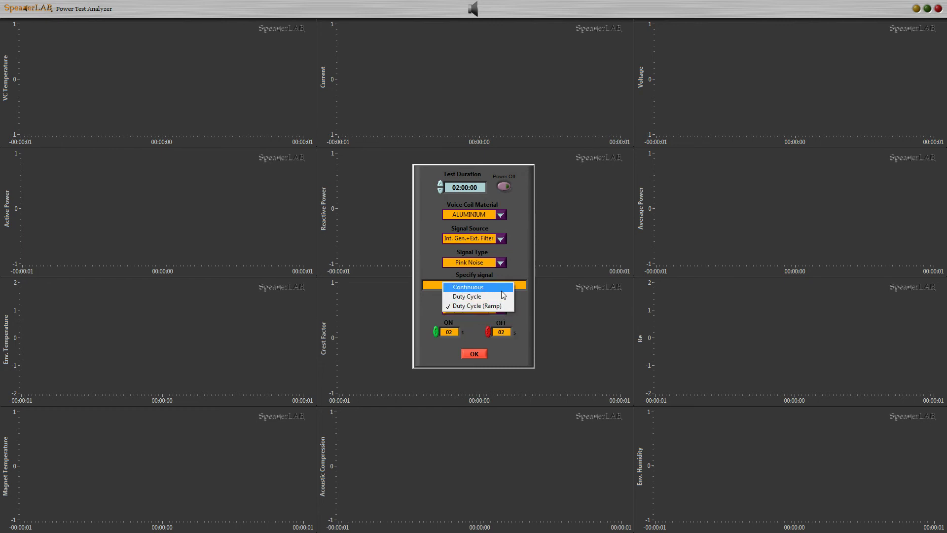
left_click(502, 290)
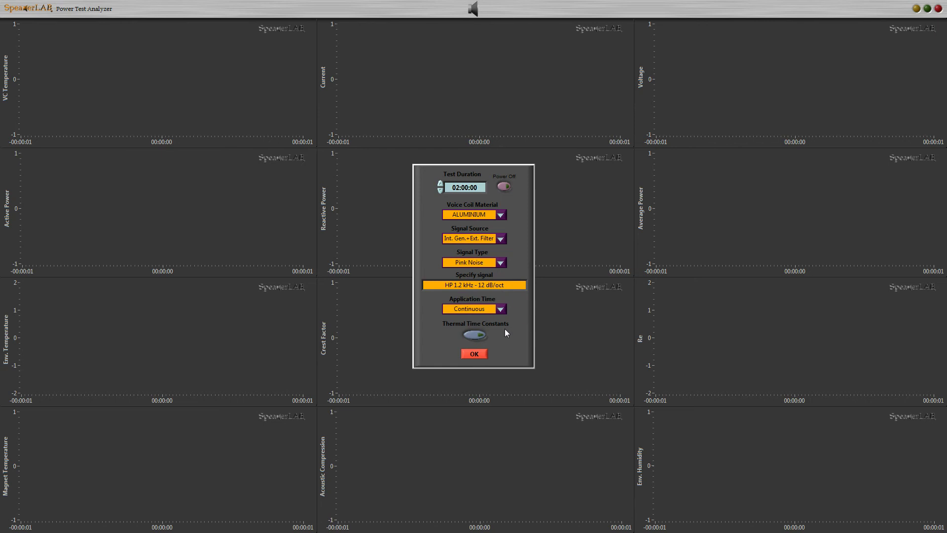
left_click(479, 335)
- Apply the test settings and set the Noise Generator Bit to 1
left_click(473, 354)
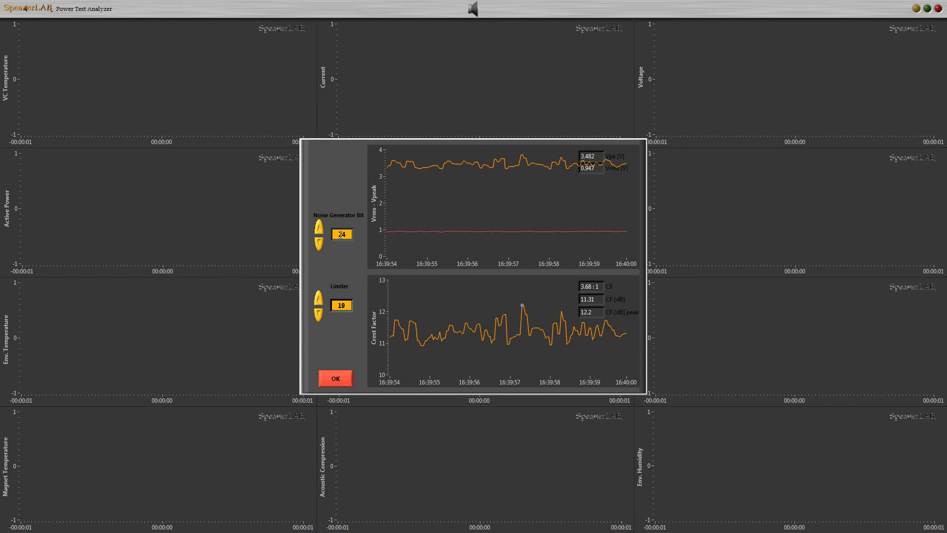
left_click(319, 237)
type("1")
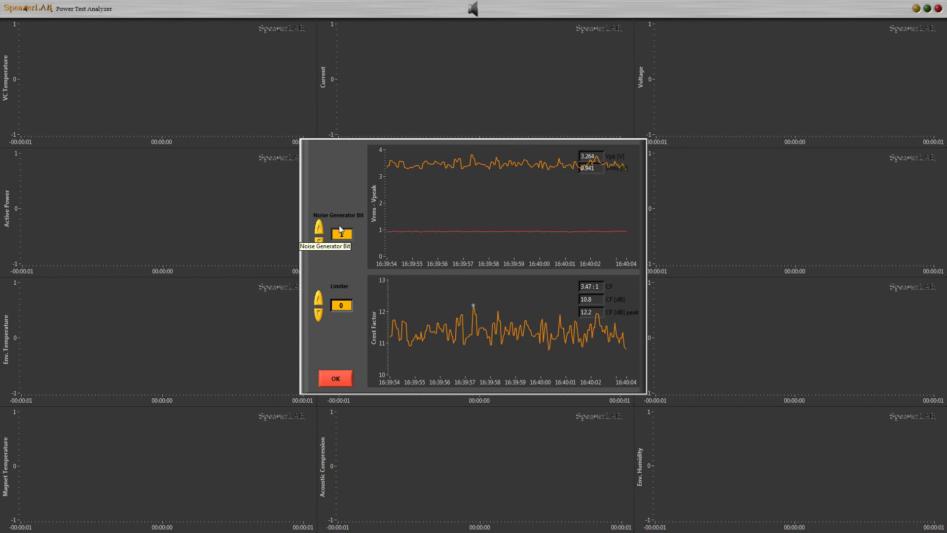
left_click(349, 263)
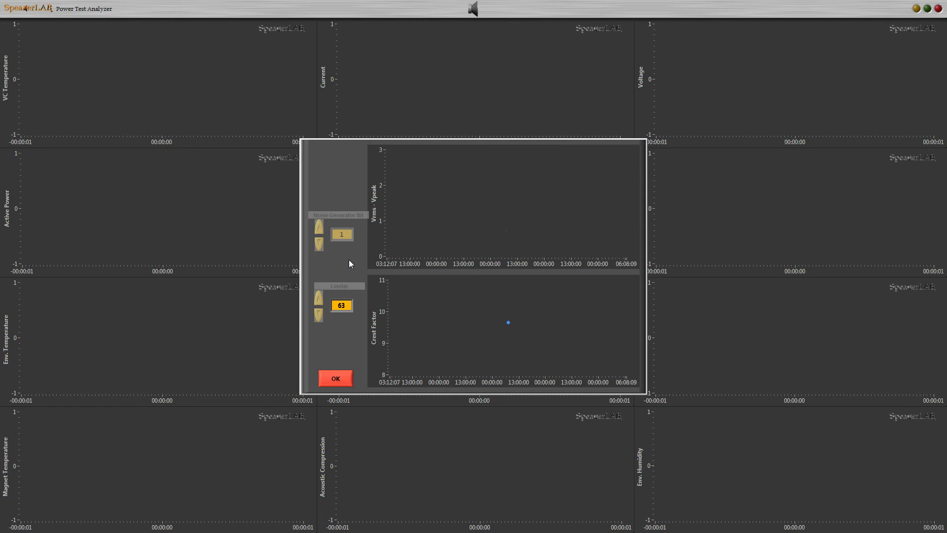
- Raise the limiter step by step to 116
left_click(319, 298)
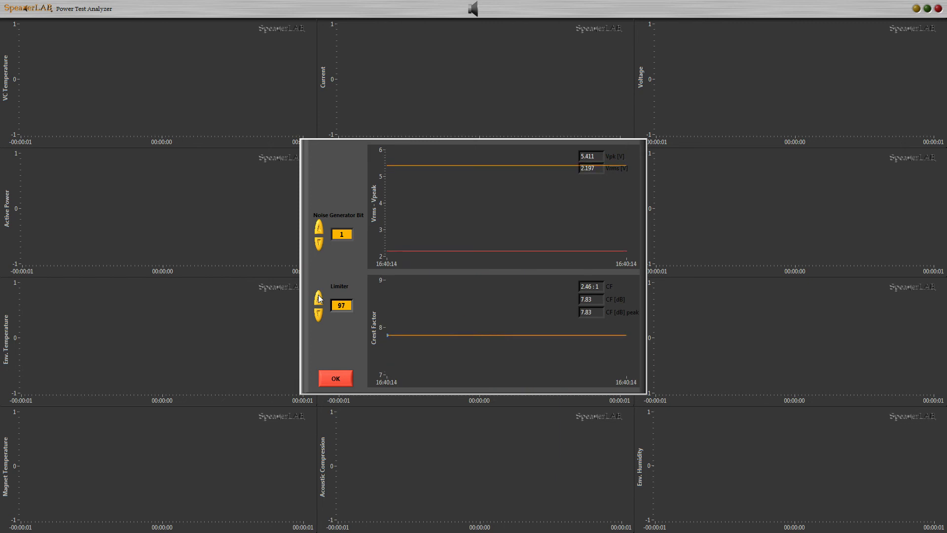
left_click(319, 298)
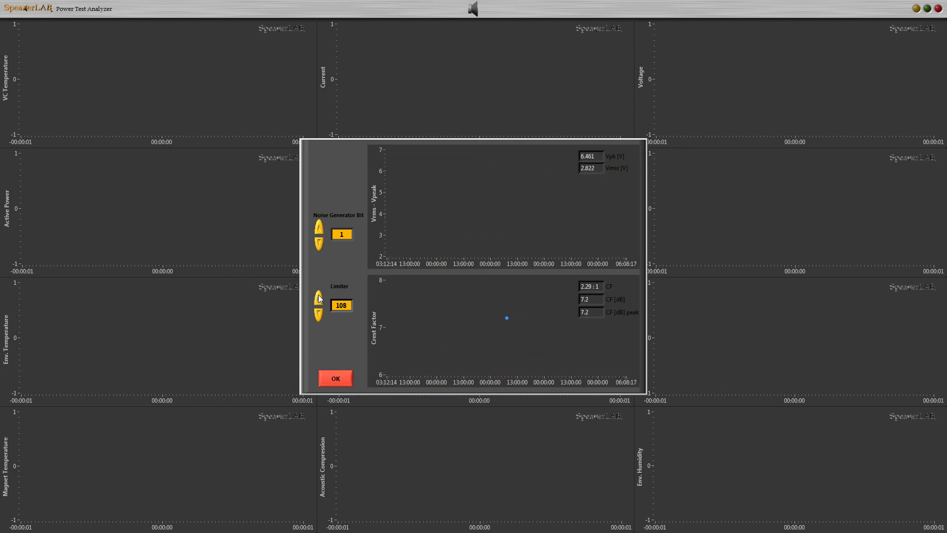
left_click(319, 298)
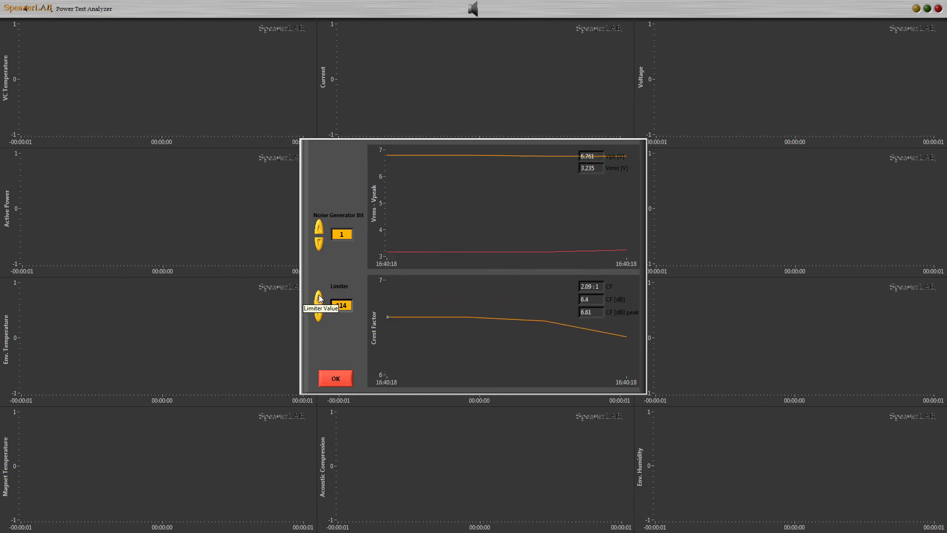
left_click(319, 298)
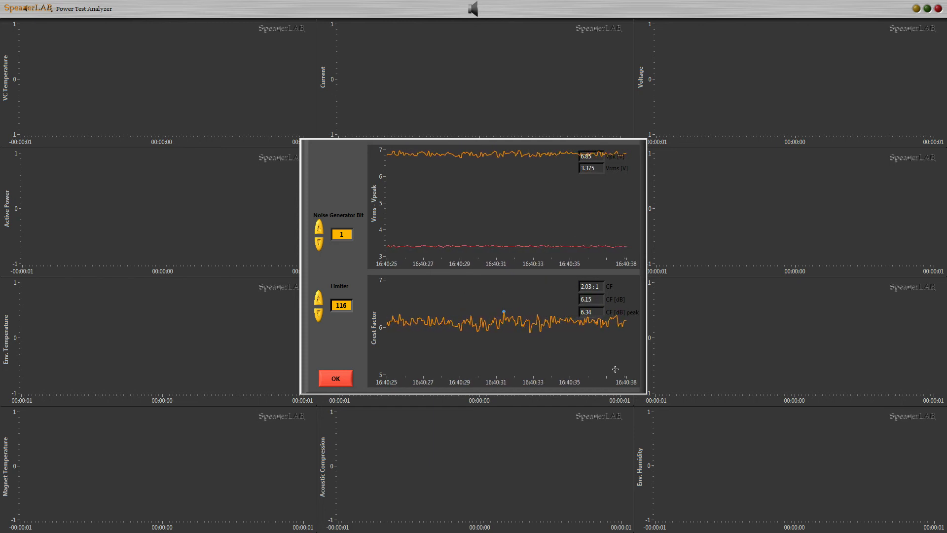
- Accept the crest factor settings and run the amplifier gain analysis
left_click(340, 382)
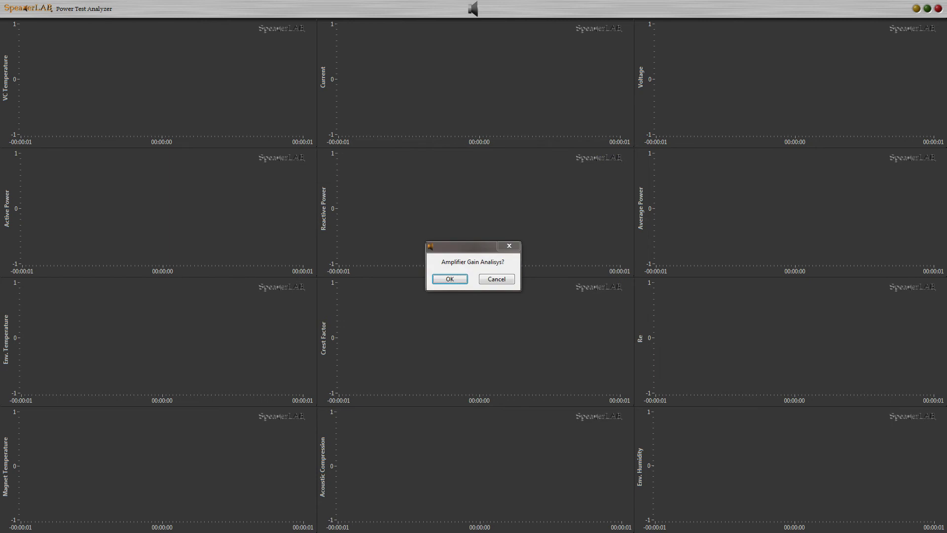
left_click(449, 279)
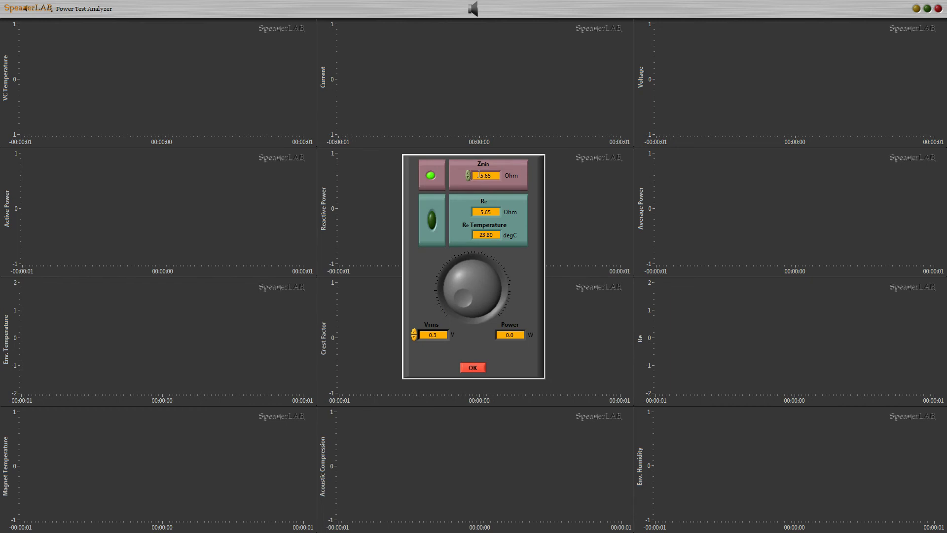
- Set Zmin to 7.00 Ohm, test Force Re with a one-degree temperature raise, then turn it off
left_click_drag(479, 174, 498, 174)
type("7")
key("Return")
left_click(434, 222)
double_click(482, 176)
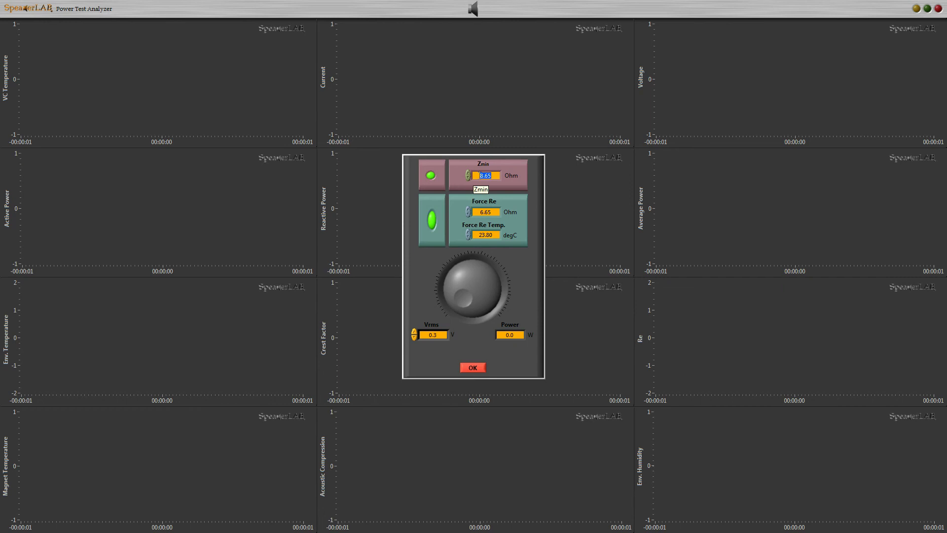
type("7")
key("Return")
double_click(492, 212)
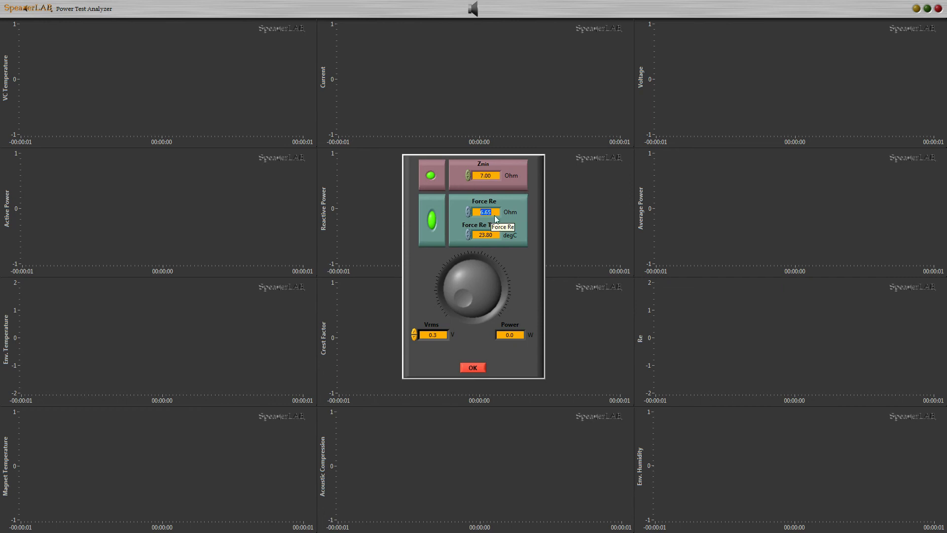
left_click(468, 232)
left_click(434, 220)
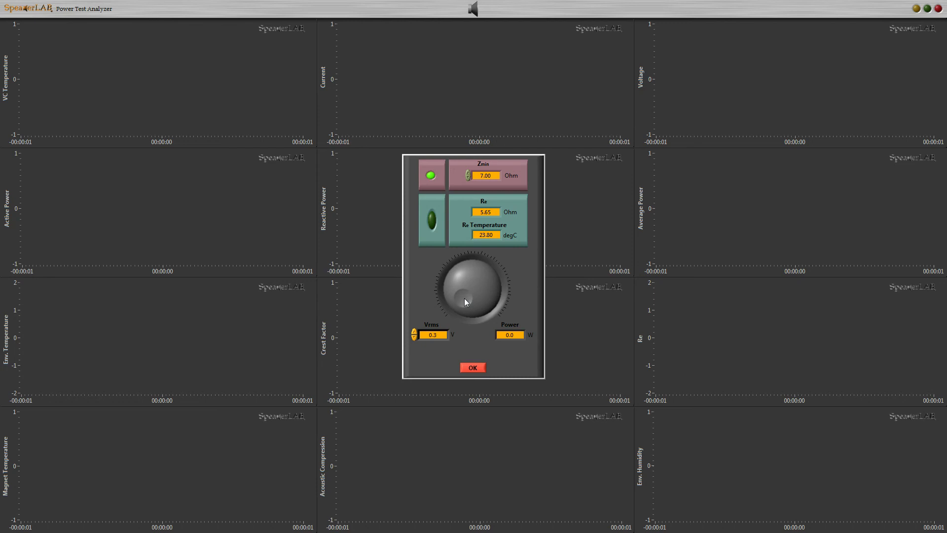
- Adjust the drive to 19.5 Vrms (54.2 W), toggling the Zmin reference off and on, and confirm
left_click_drag(464, 299, 463, 293)
left_click(414, 339)
left_click(432, 177)
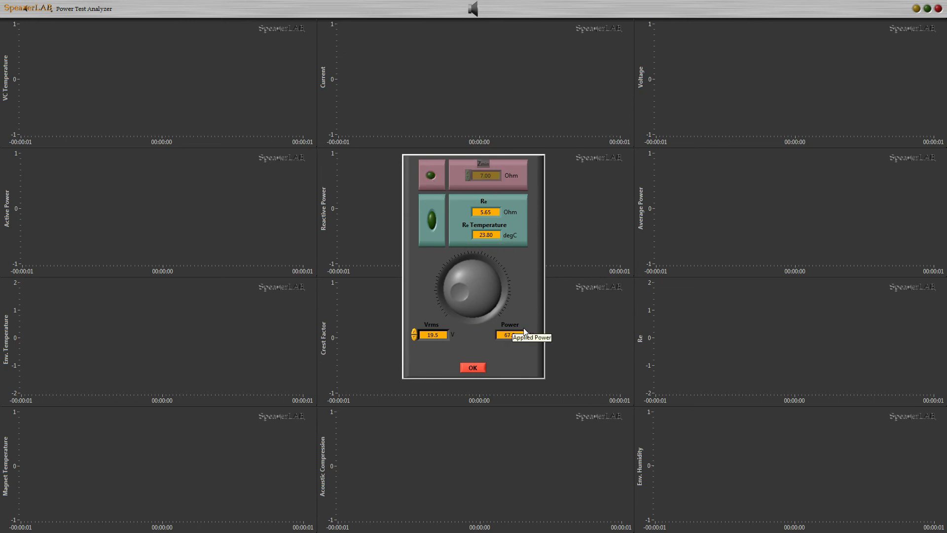
left_click(432, 176)
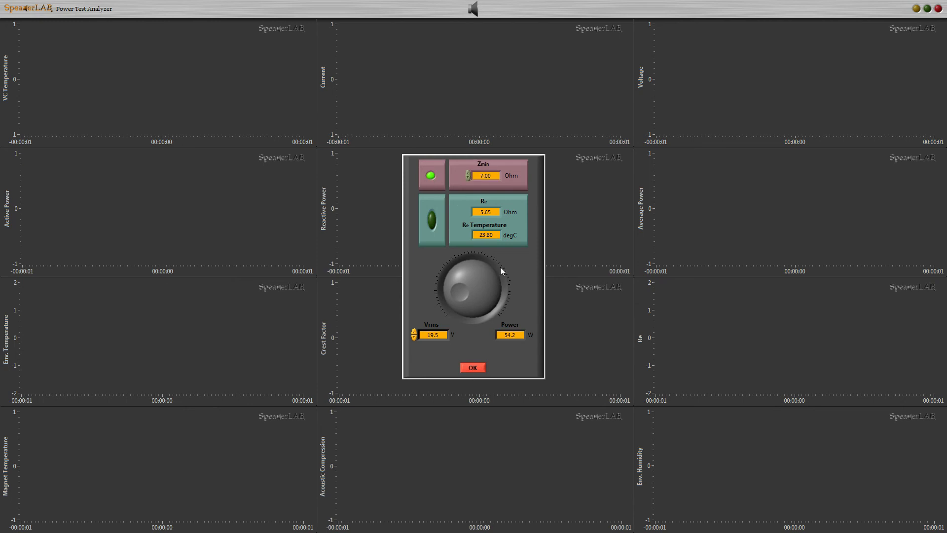
left_click(476, 369)
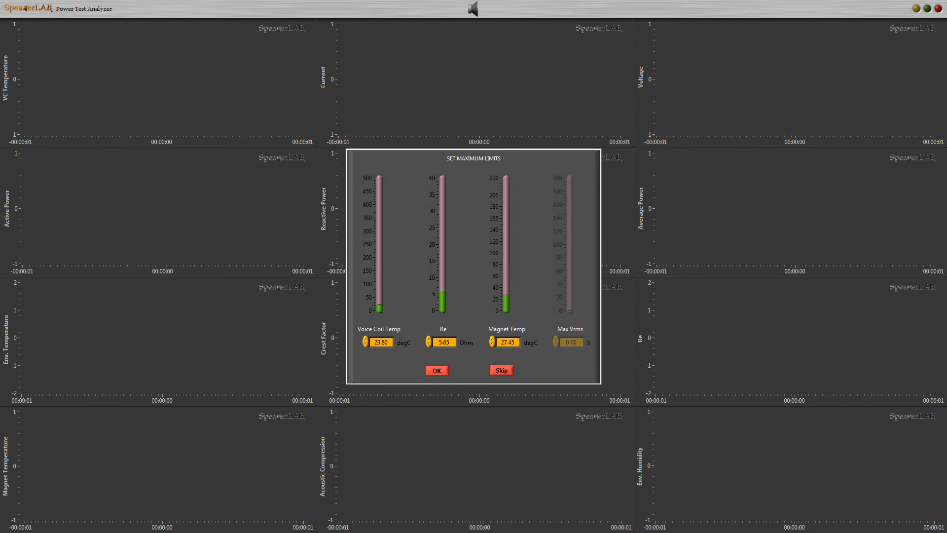
- Set limits of 243.49 degC voice coil, 20.37 Ohm Re, 81.23 degC magnet, and start the test
left_click_drag(378, 307, 381, 283)
mouse_move(381, 248)
left_mouse_down()
mouse_move(380, 226)
mouse_move(380, 256)
mouse_move(381, 246)
left_mouse_up()
left_click_drag(444, 297, 442, 245)
left_click_drag(506, 297, 505, 267)
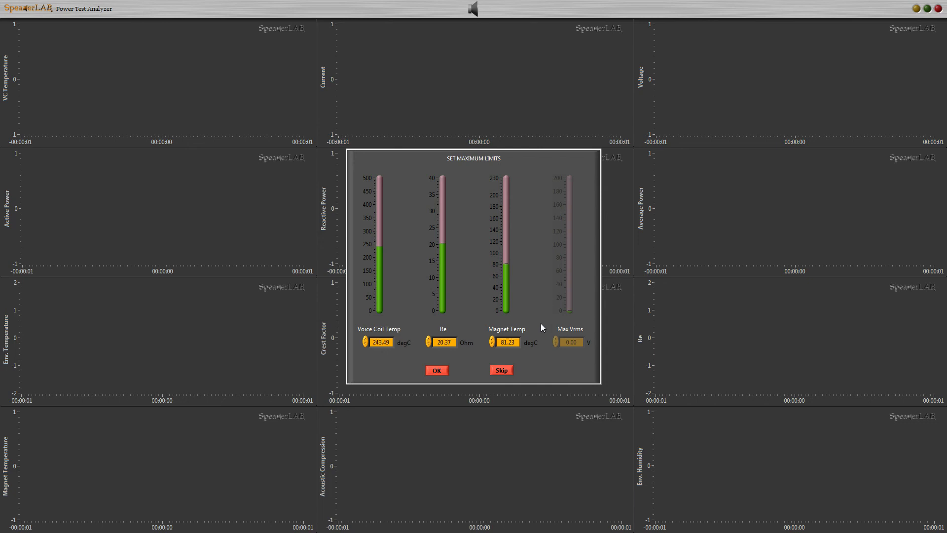
left_click(501, 370)
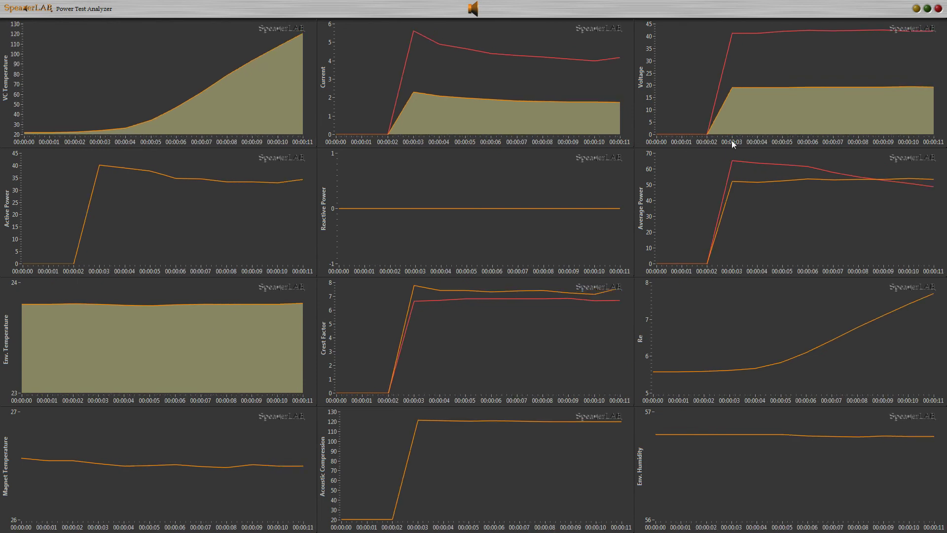
- Resize the analyzer window, then make it fill the screen while the graphs plot live data
left_click(928, 9)
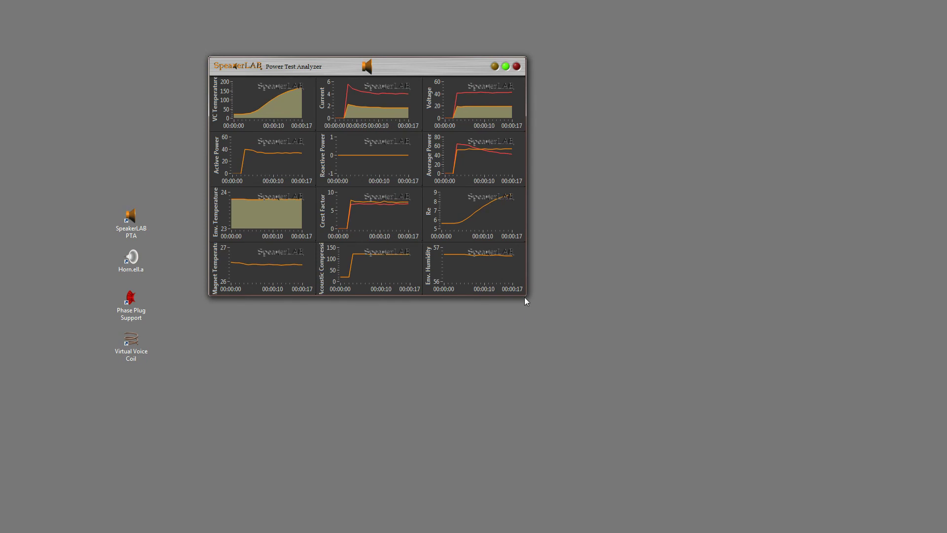
left_click_drag(525, 297, 603, 385)
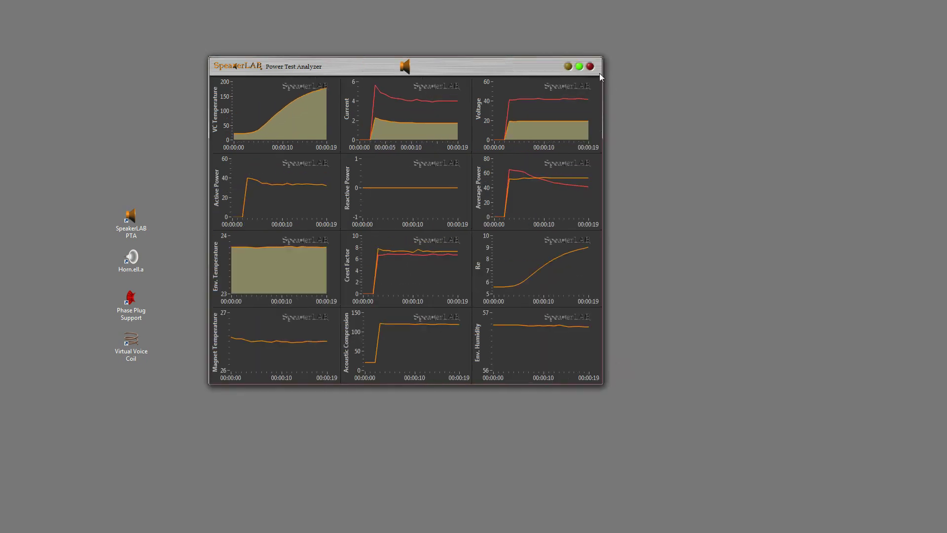
left_click(579, 66)
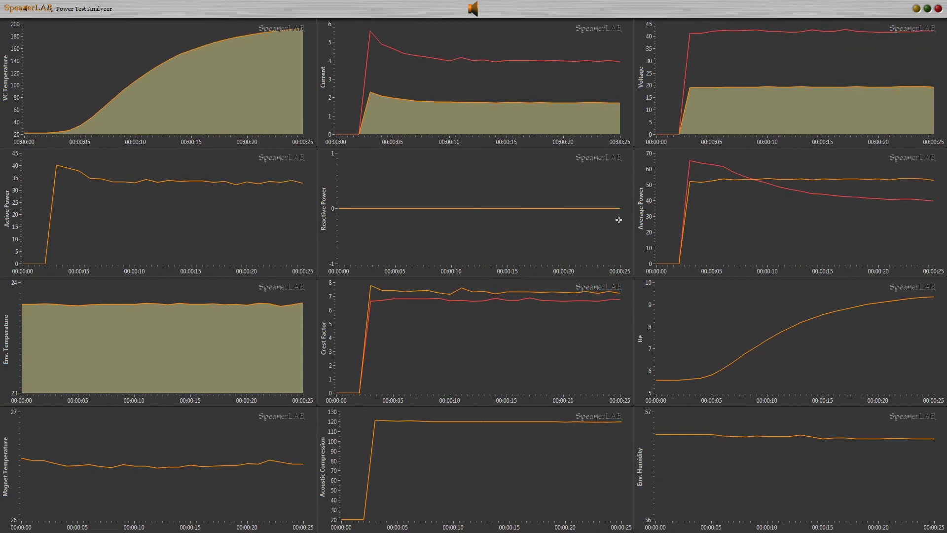
- Read values on the current, power and Re graphs, setting the Re graph's lower limit to 9
left_click(595, 87)
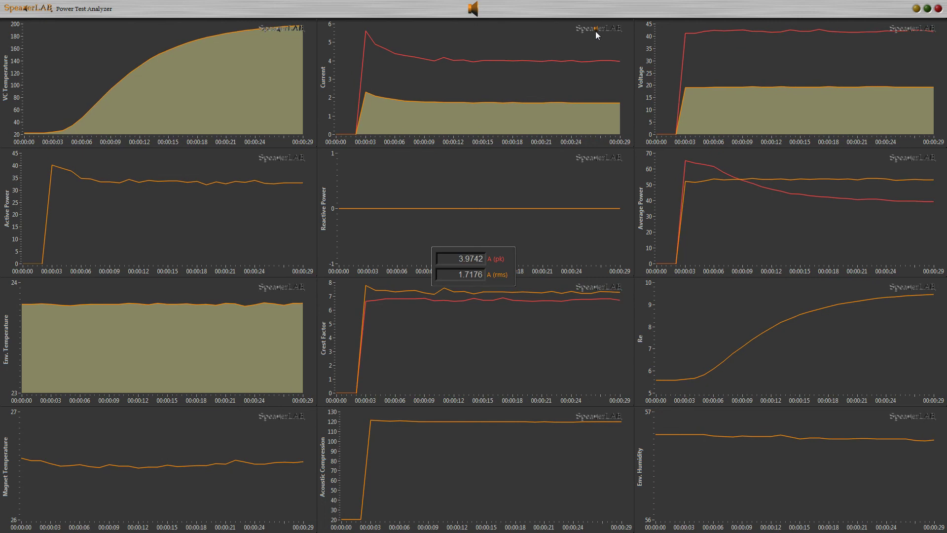
left_click(913, 161)
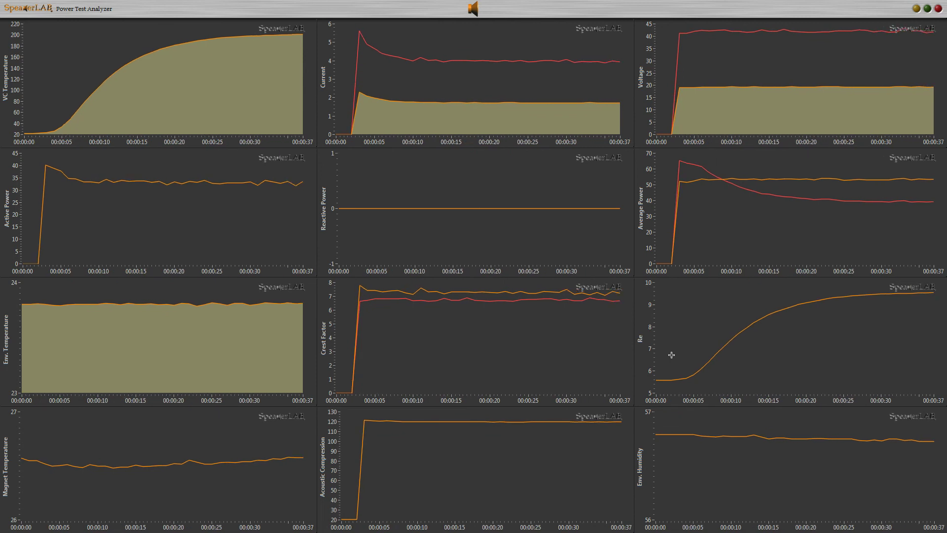
left_click(899, 290)
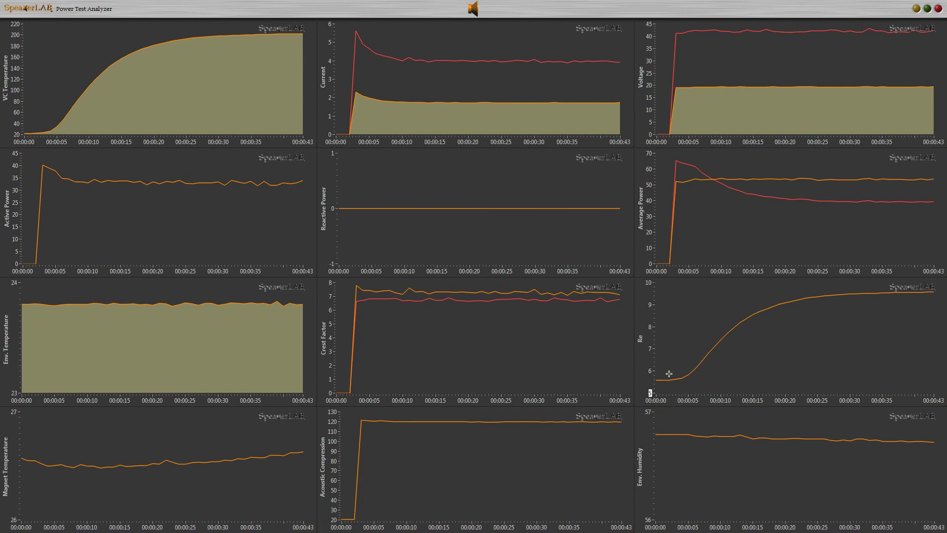
type("9")
key("Return")
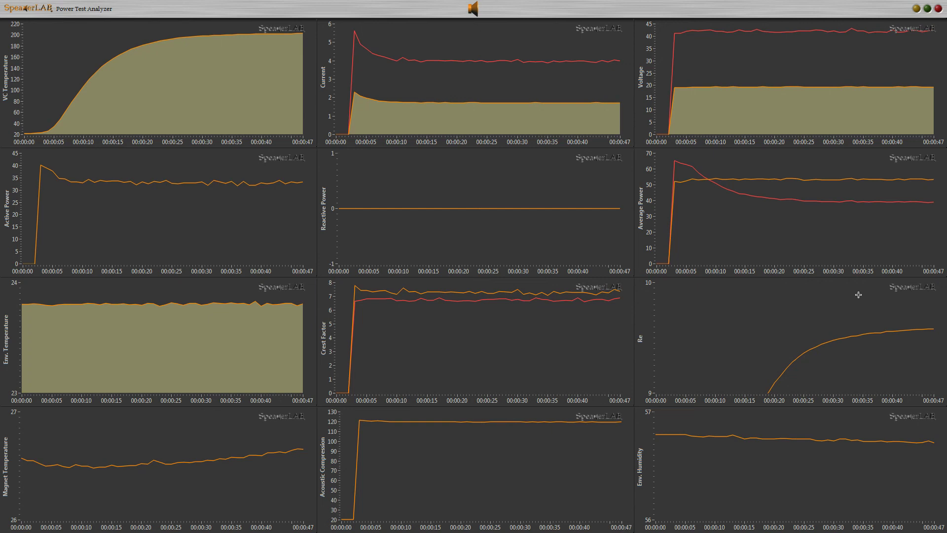
left_click(883, 294)
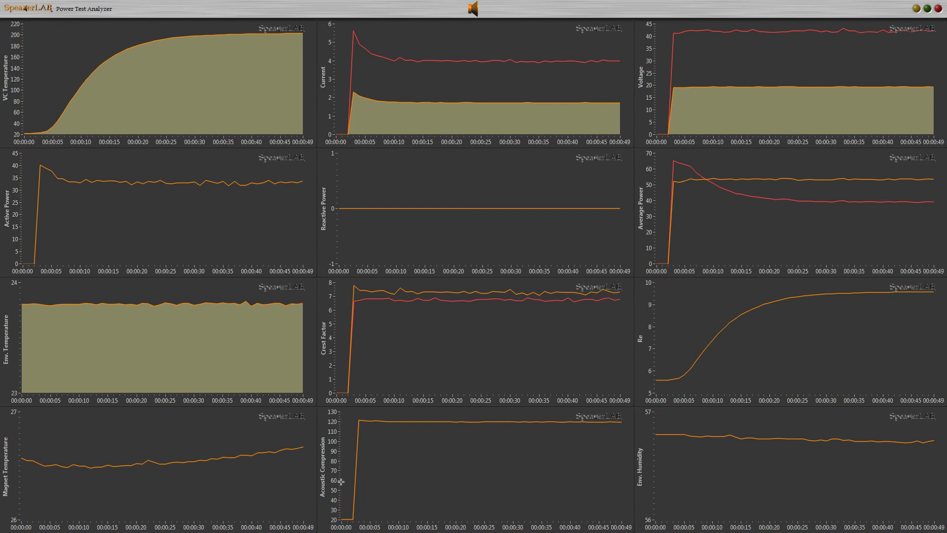
- Rescale the Acoustic Compression graph to a 110–122 range
double_click(334, 520)
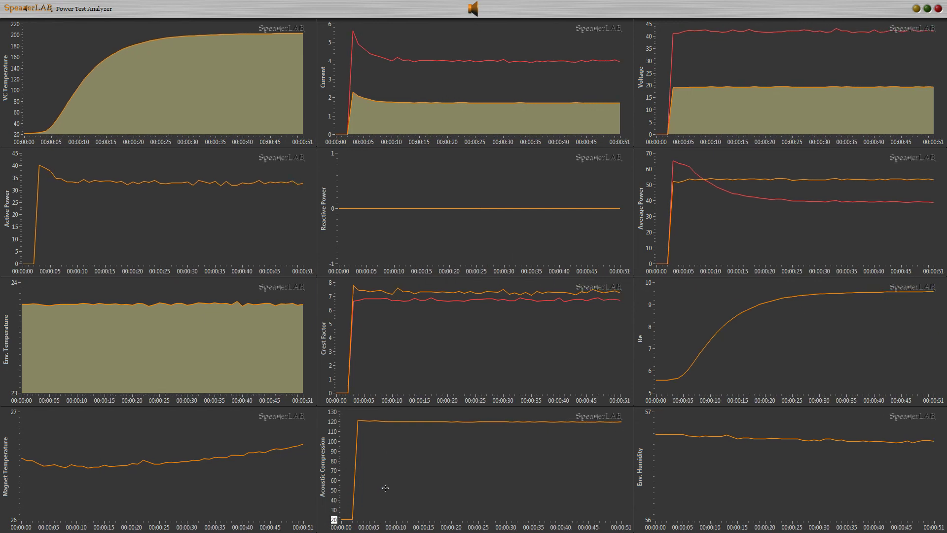
type("110")
key("Return")
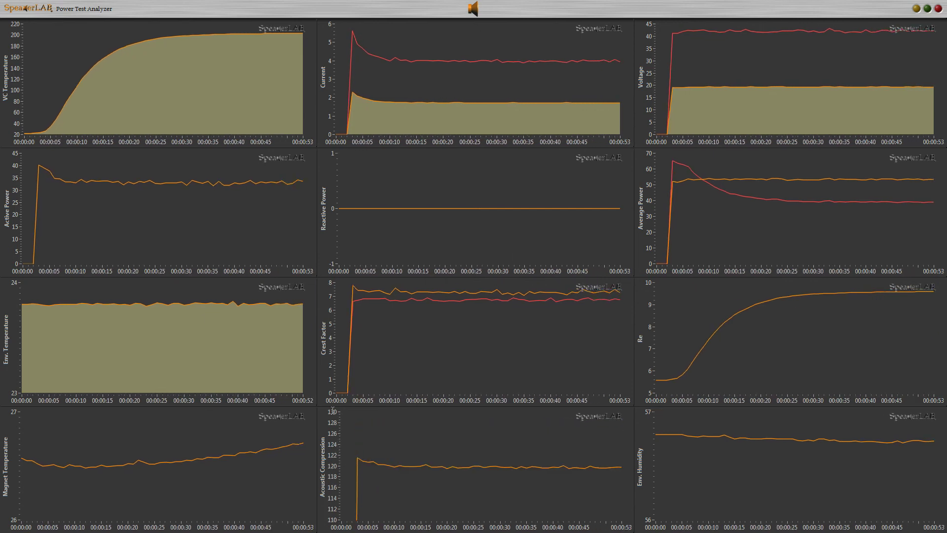
double_click(332, 412)
type("122")
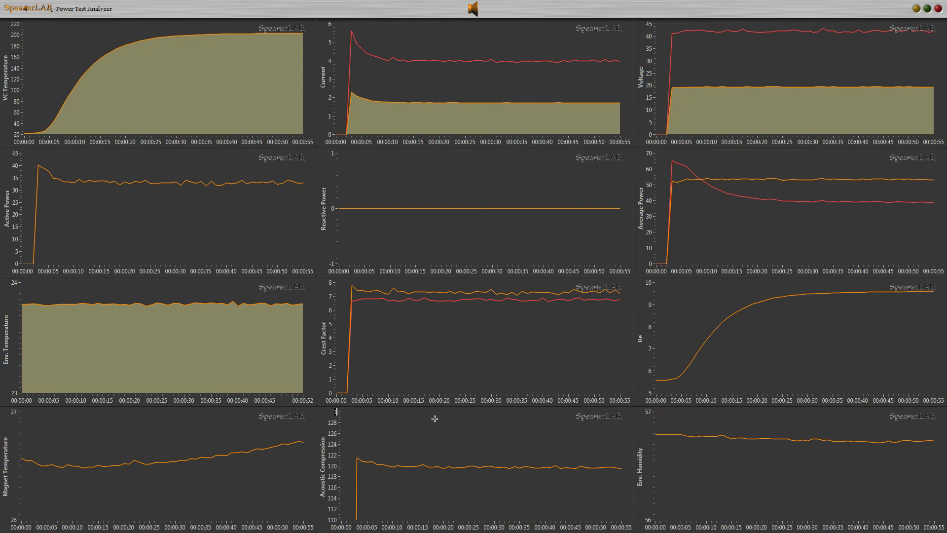
key("Return")
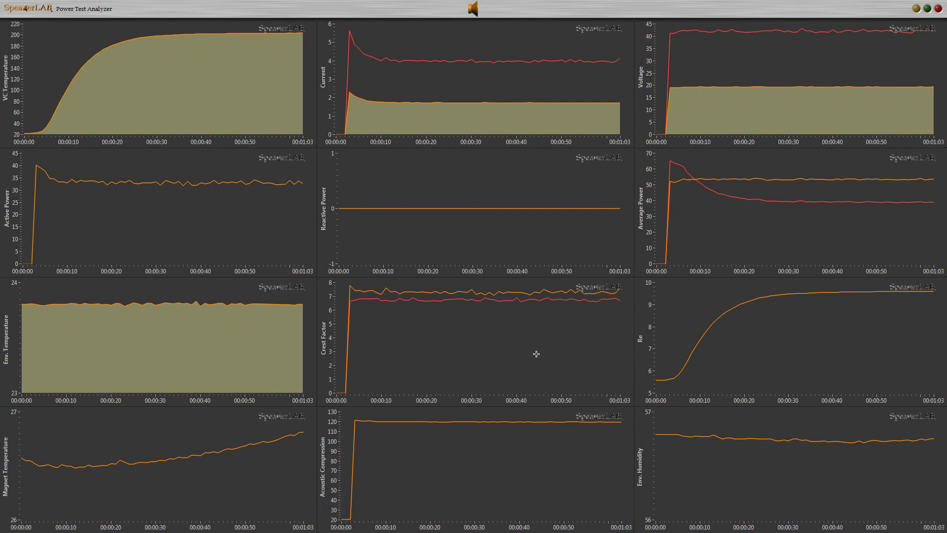
- Bring up the test's control box
mouse_move(591, 293)
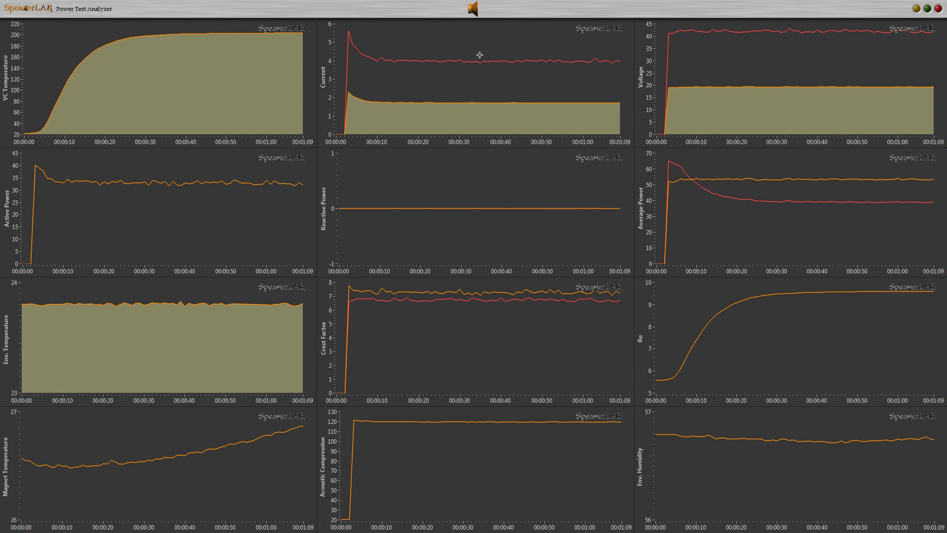
left_click(472, 14)
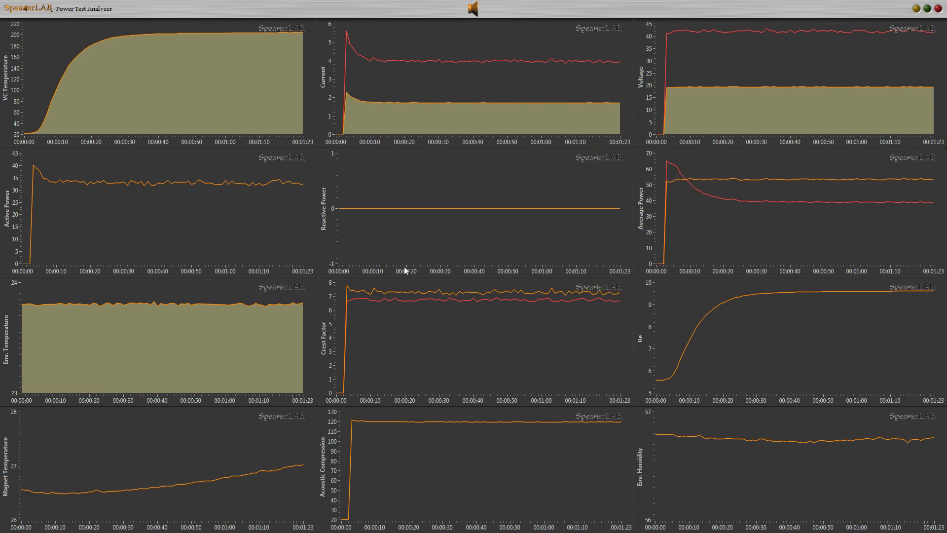
mouse_move(472, 96)
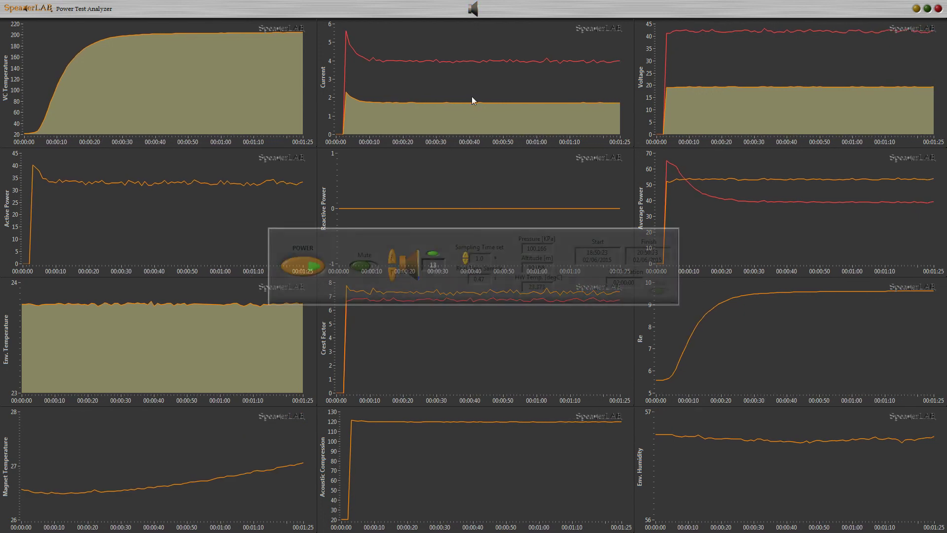
- In the control box, lower the volume to 8, toggle Mute on and off, and switch on the Web LED
left_click(392, 274)
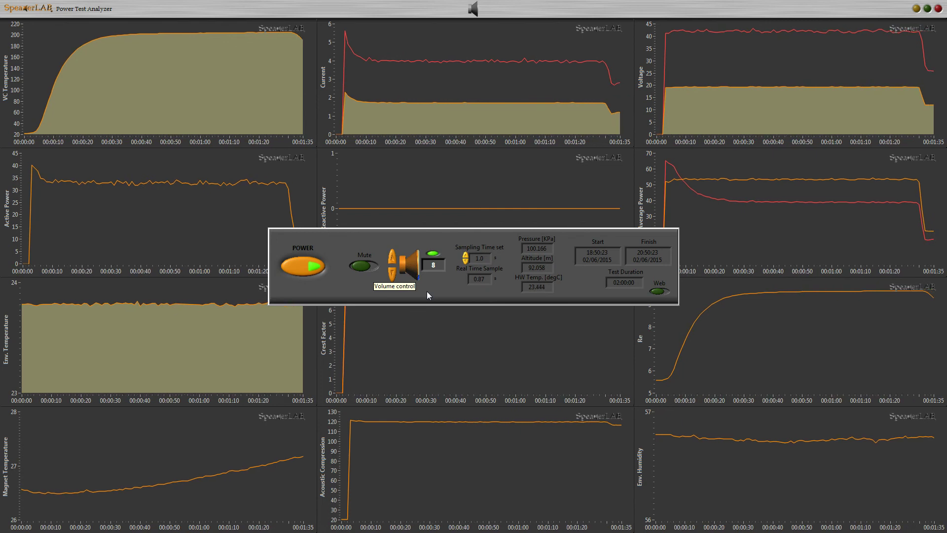
left_click(475, 9)
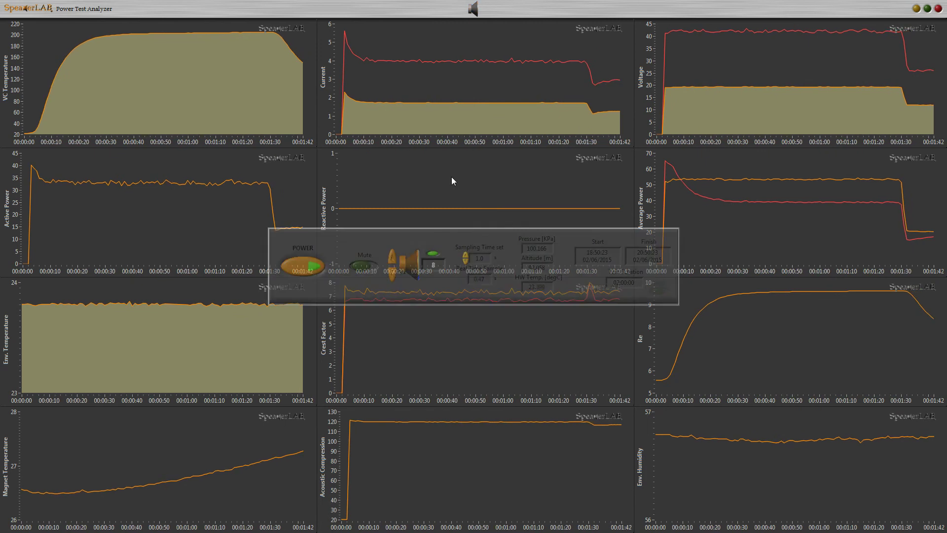
left_click(365, 267)
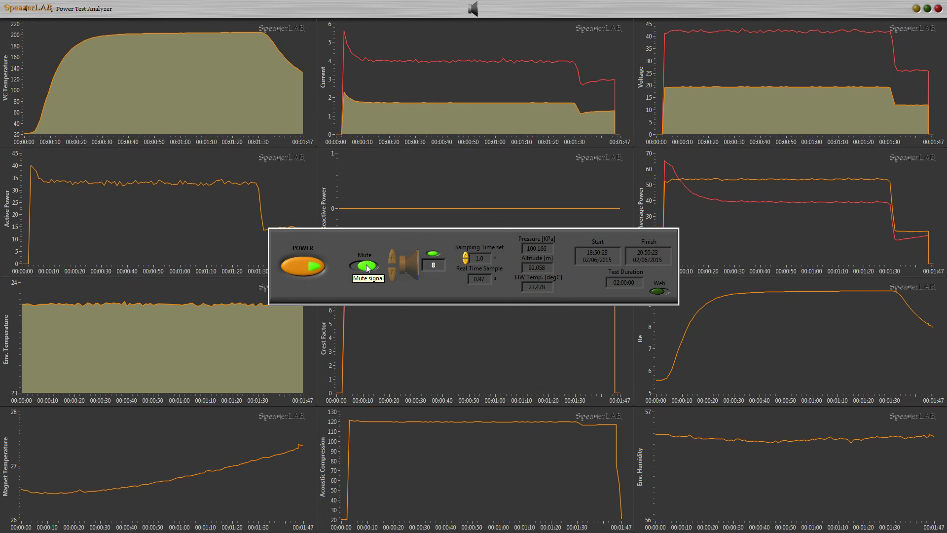
left_click(366, 267)
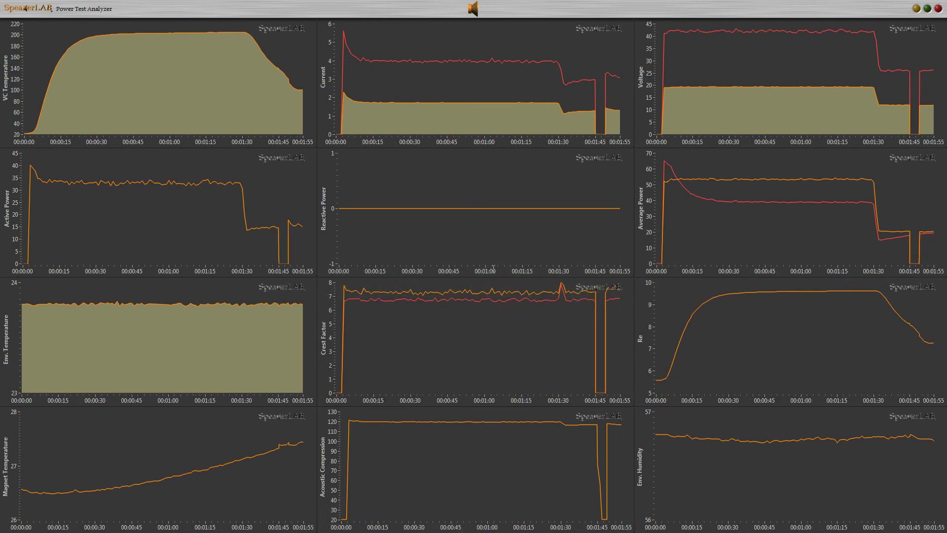
mouse_move(470, 34)
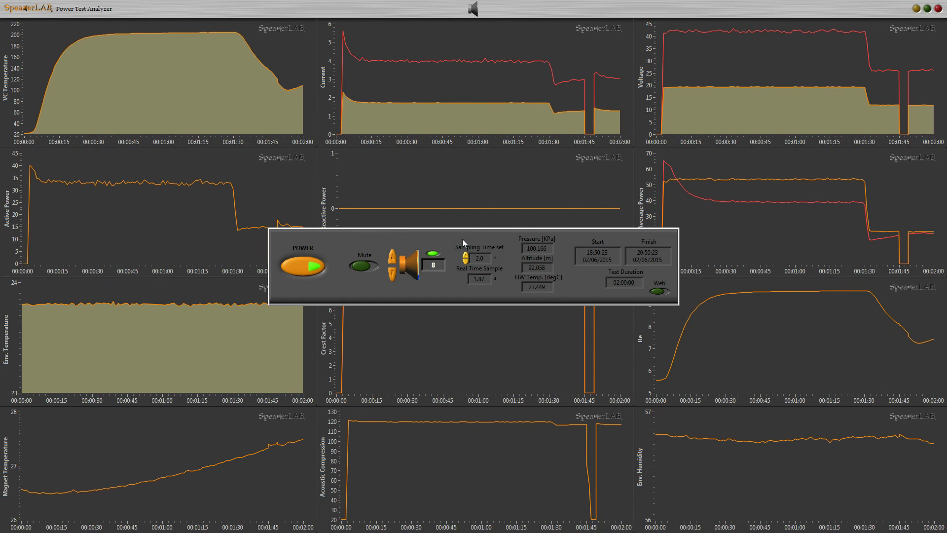
left_click(658, 292)
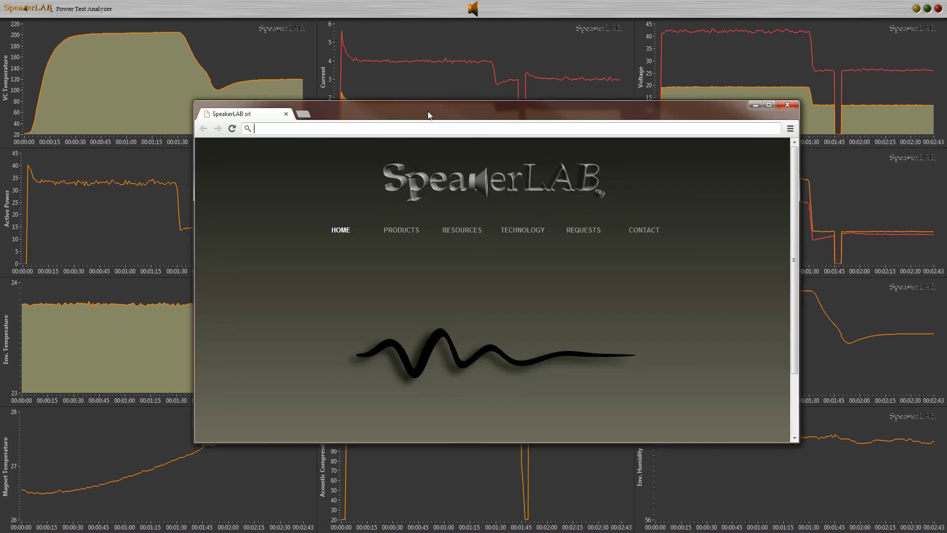
- Load 192.168.1.47:8000/speakerlab.html in a new tab of the maximized browser
double_click(430, 107)
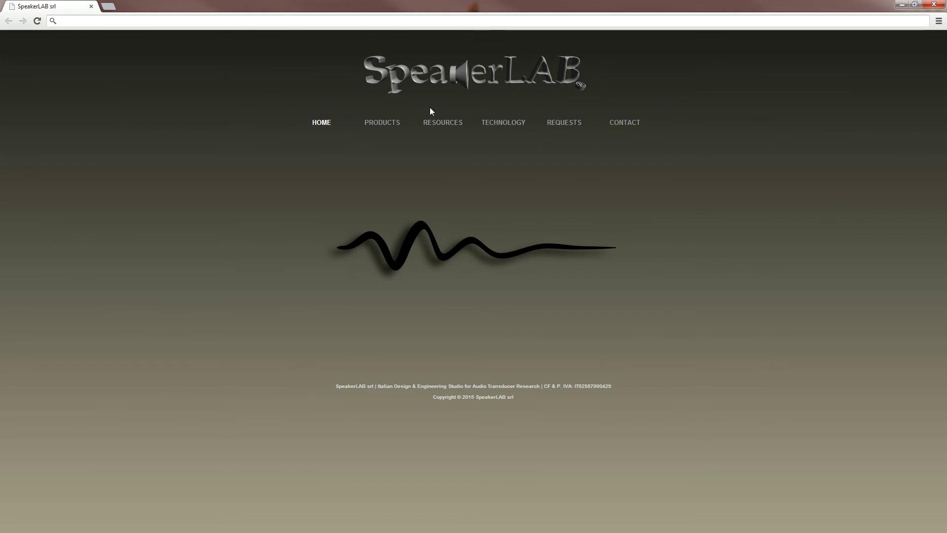
left_click(111, 7)
type("192.168.1.47:8000/speakerlab.html")
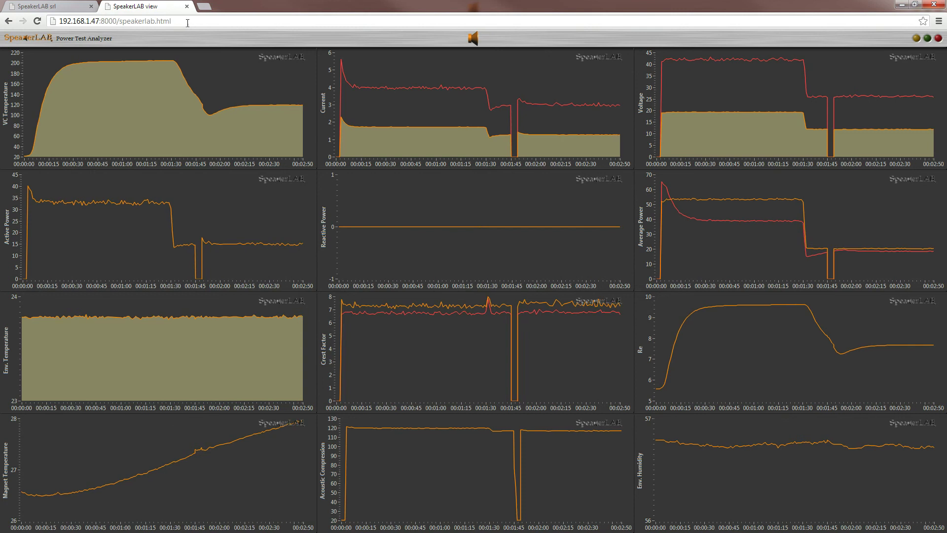
- Shrink and reposition the browser beside the analyzer to compare the graphs, then close it
double_click(321, 14)
left_click_drag(481, 119, 559, 173)
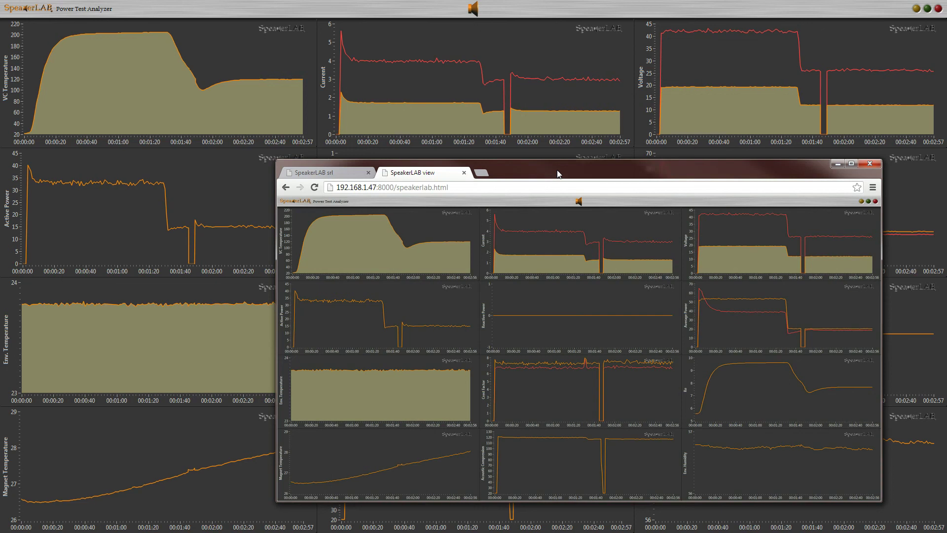
left_click(927, 11)
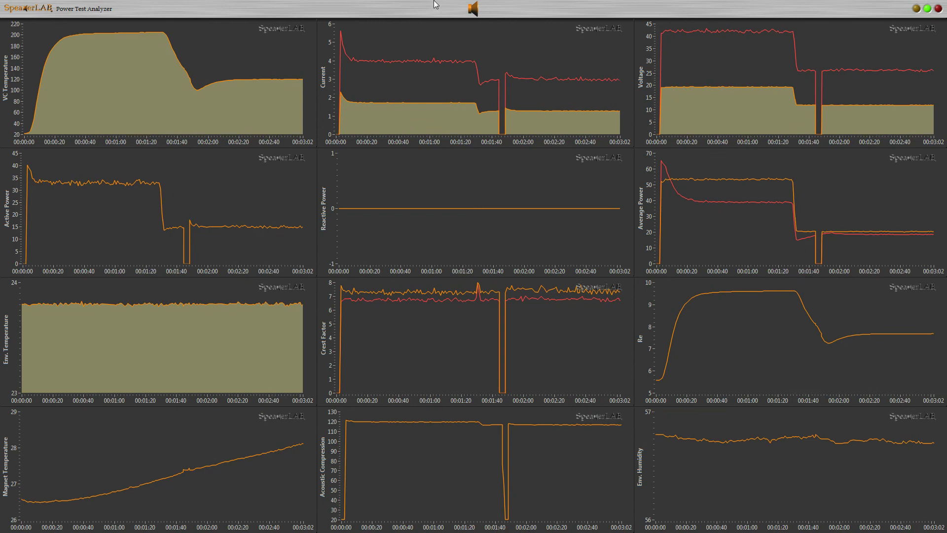
key("alt+Tab")
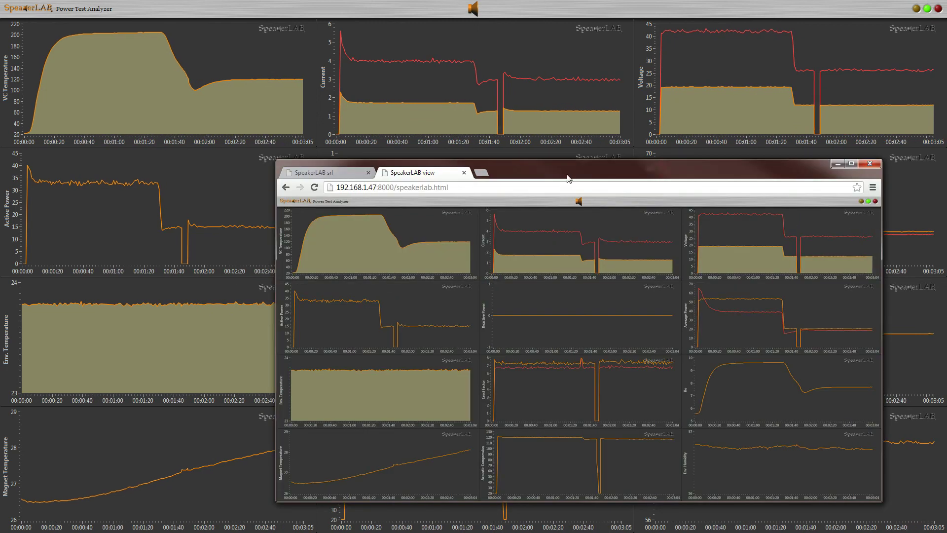
left_click_drag(567, 175, 533, 159)
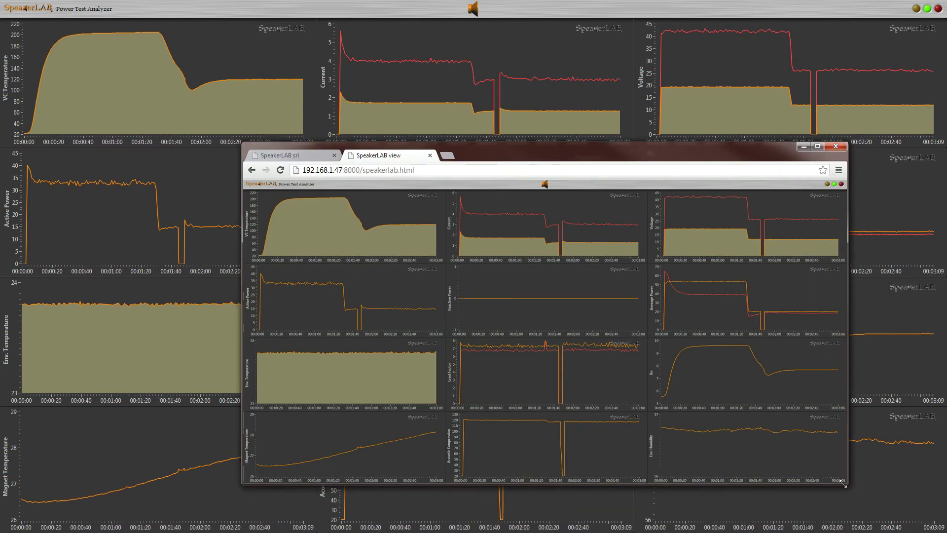
left_click_drag(846, 485, 851, 443)
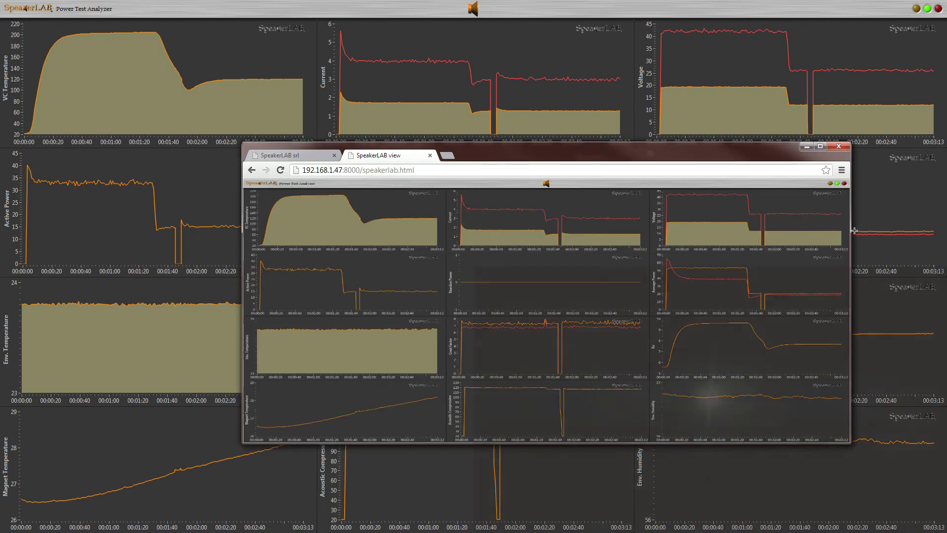
left_click(834, 146)
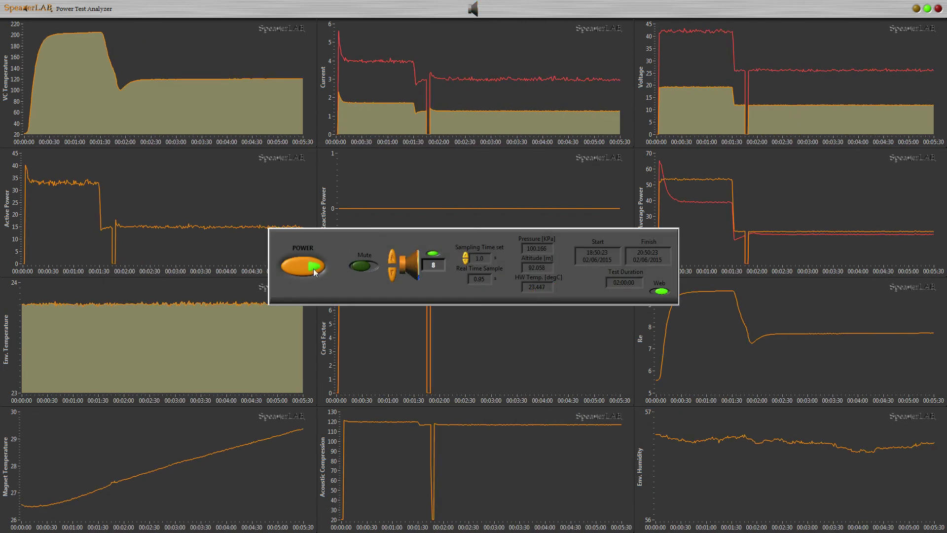
- Toggle the test's power with the POWER button once recording reaches about 5:31
left_click(316, 273)
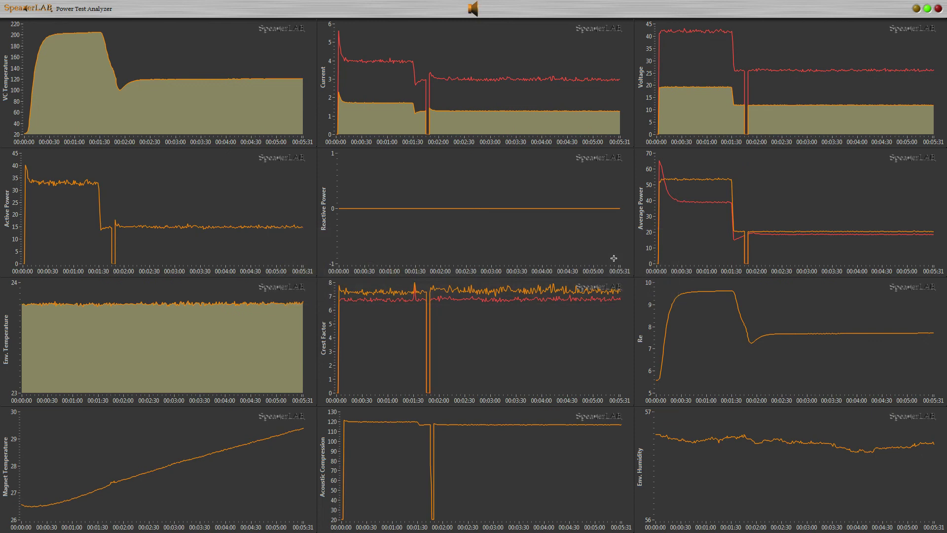